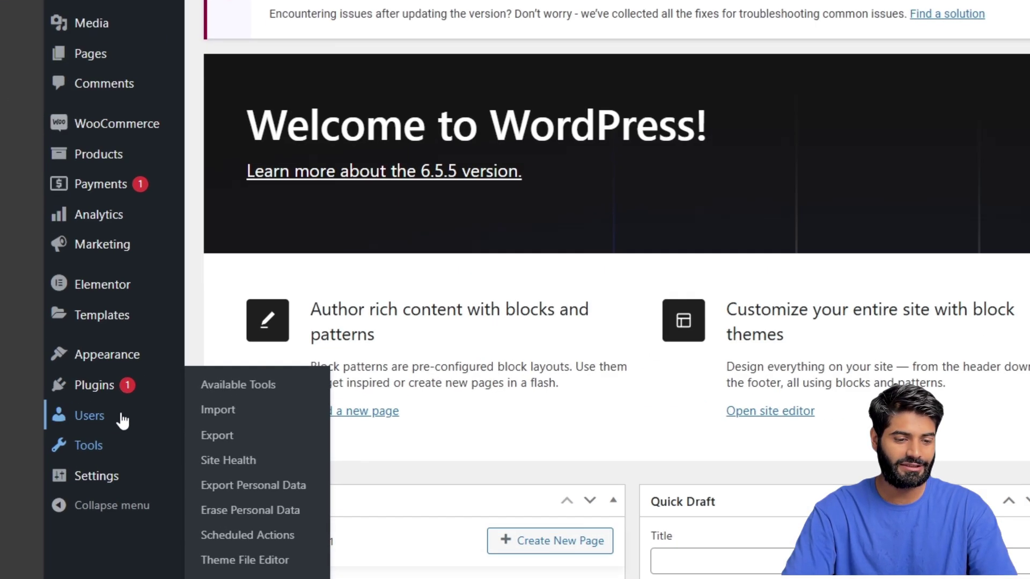
Open the WordPress Users list and check that the single account holds the Administrator role
mouse_move(82, 434)
left_click(121, 426)
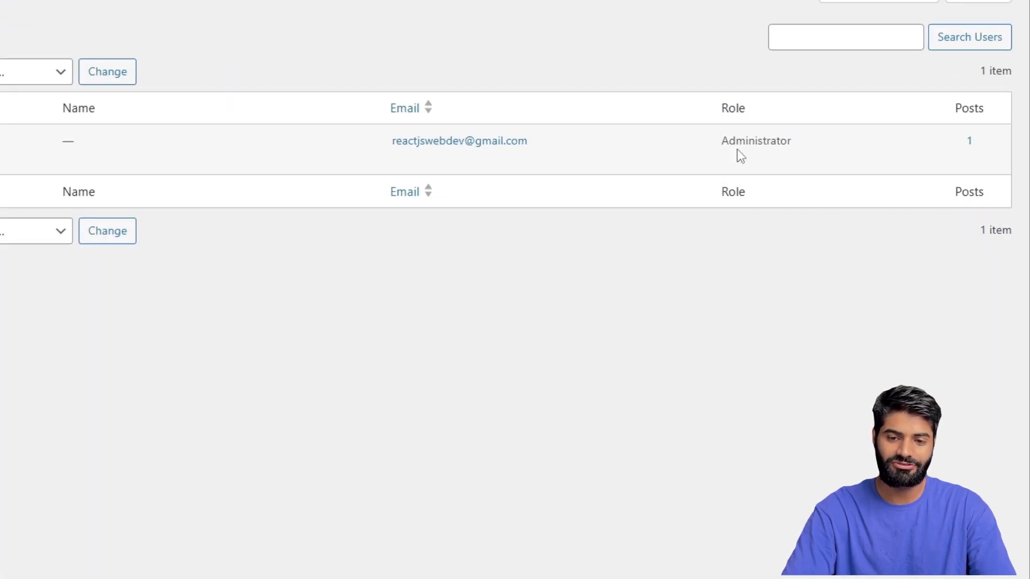
double_click(833, 176)
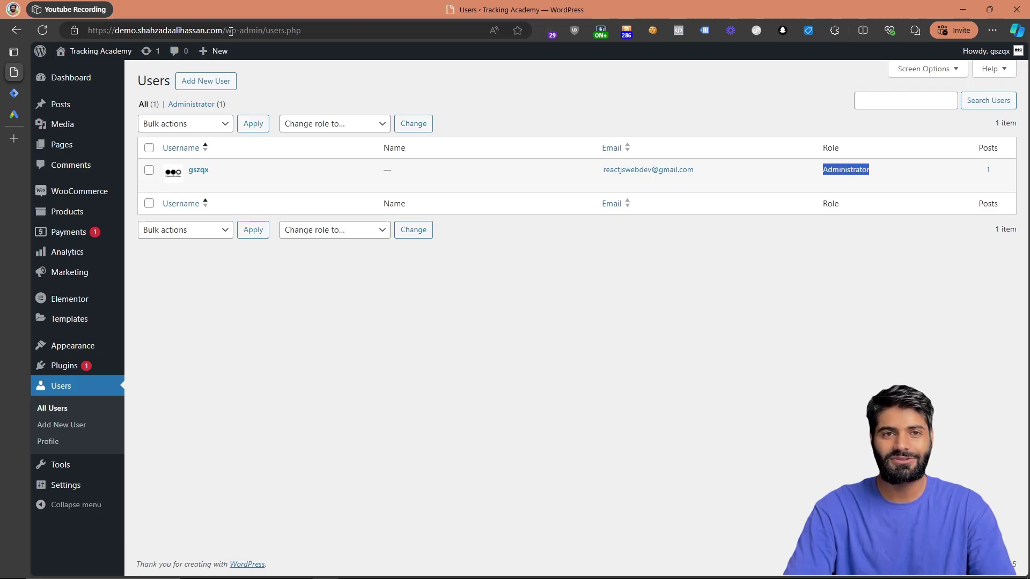
Verify in the Tag Manager container's User Management that the account has Publish permission
left_click(11, 94)
left_click(169, 104)
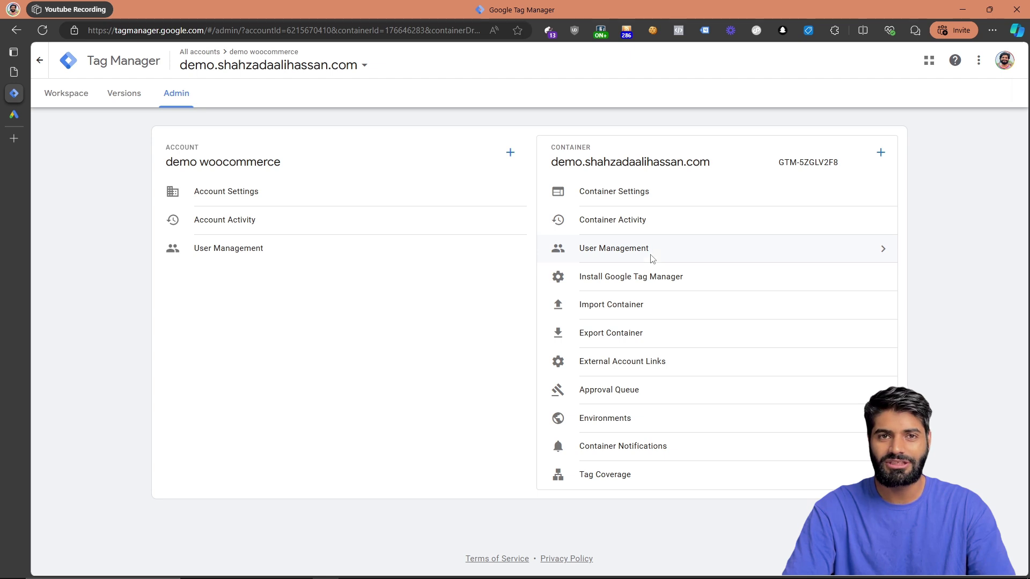
left_click(675, 242)
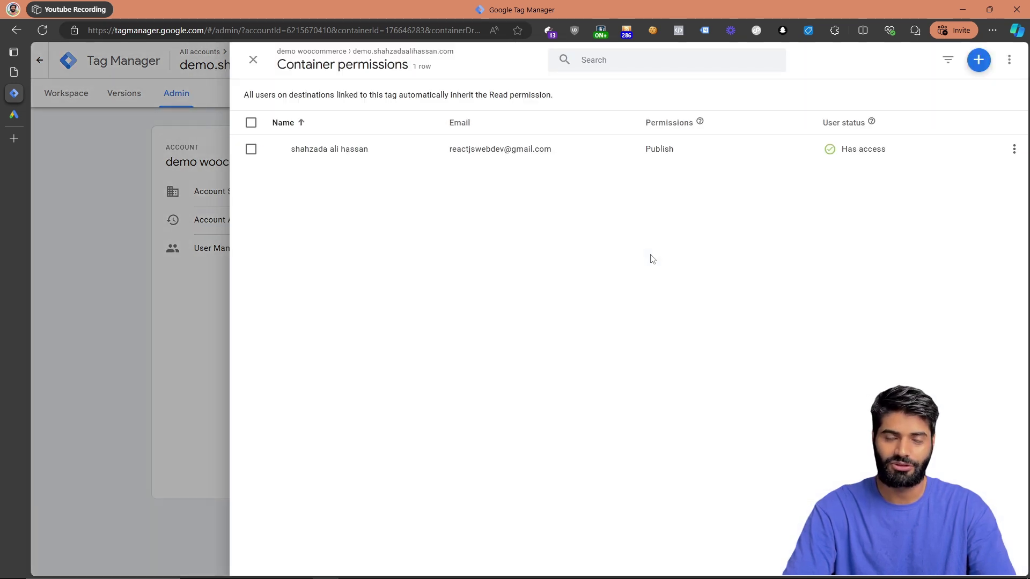
double_click(654, 153)
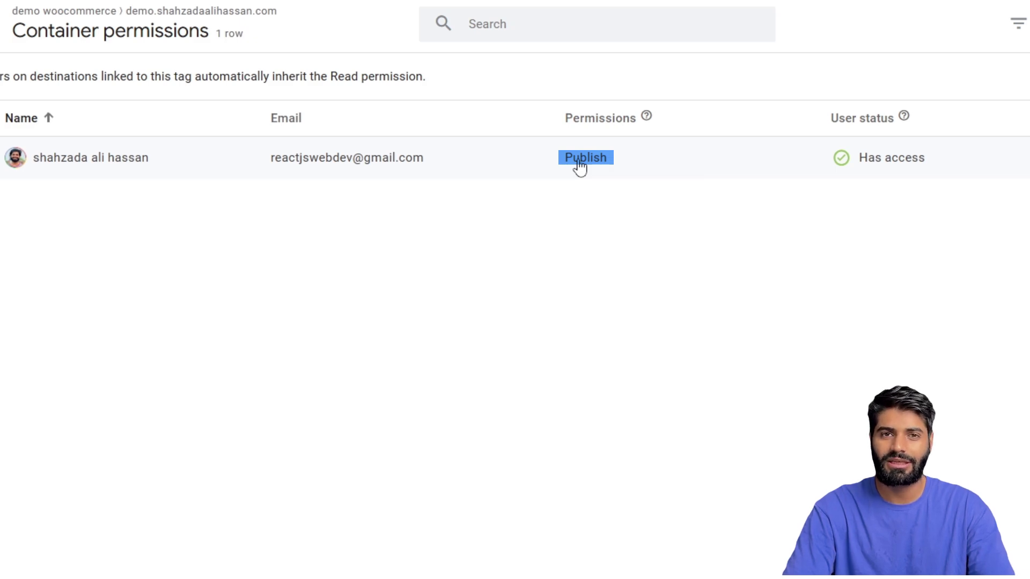
left_click(9, 115)
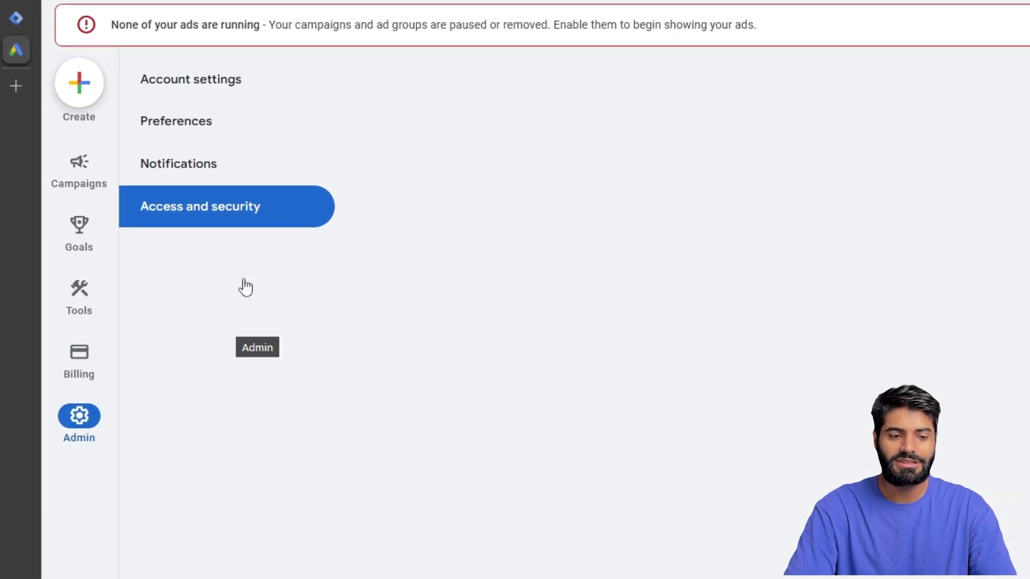
Check the Google Ads Access and security users table for the account's Admin access level
left_click(224, 219)
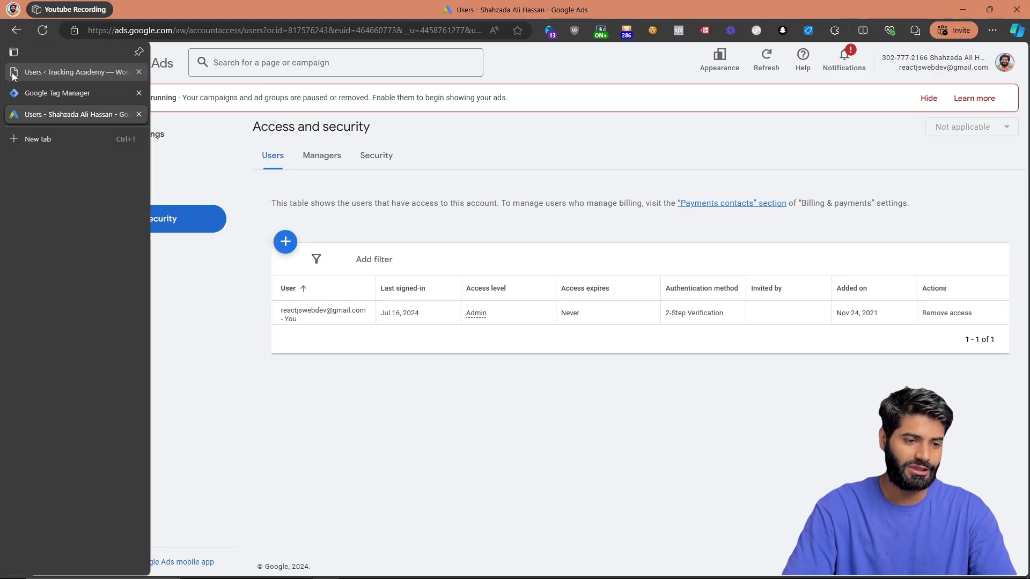
left_click(13, 75)
mouse_move(63, 367)
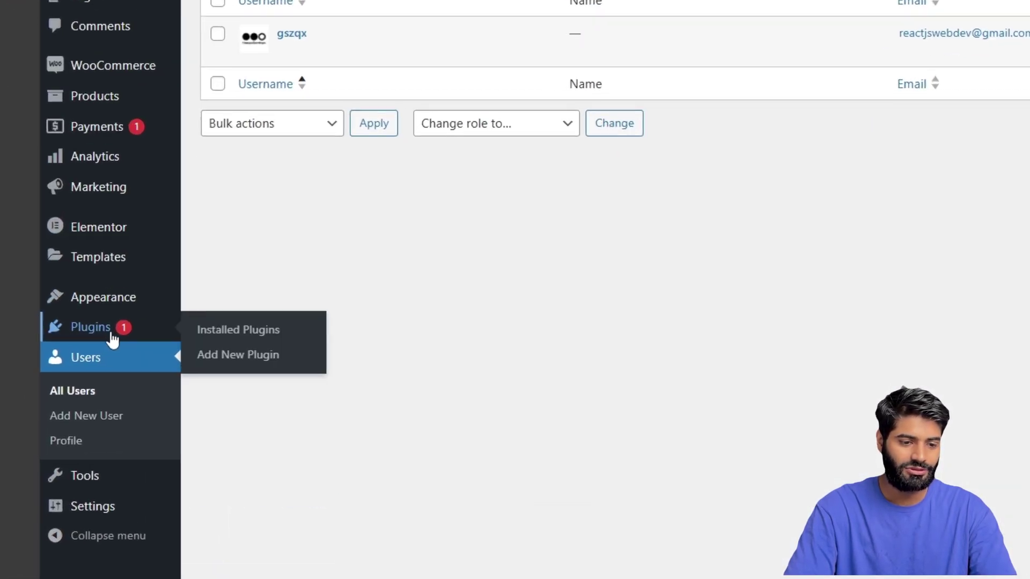
Search the plugin directory for gtm4wp, then install and activate the GTM4WP plugin
left_click(262, 365)
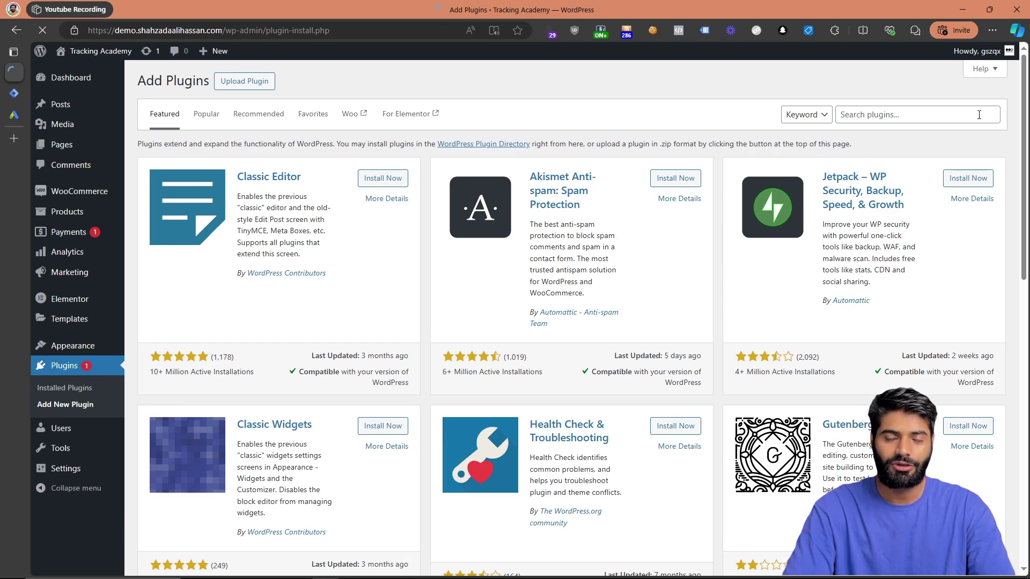
left_click(978, 114)
type("gtmwp")
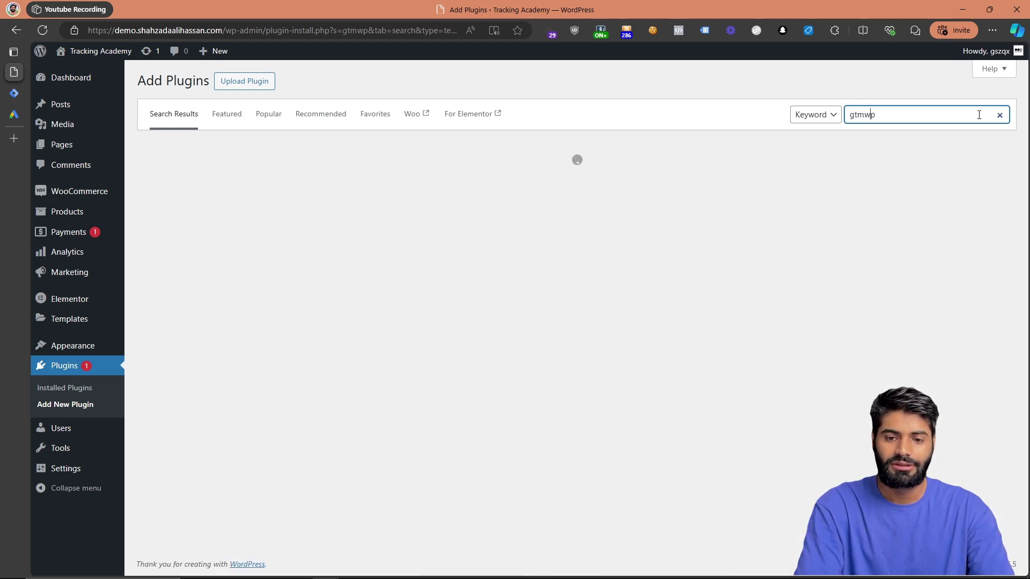
key("Left")
key("Left")
type("4")
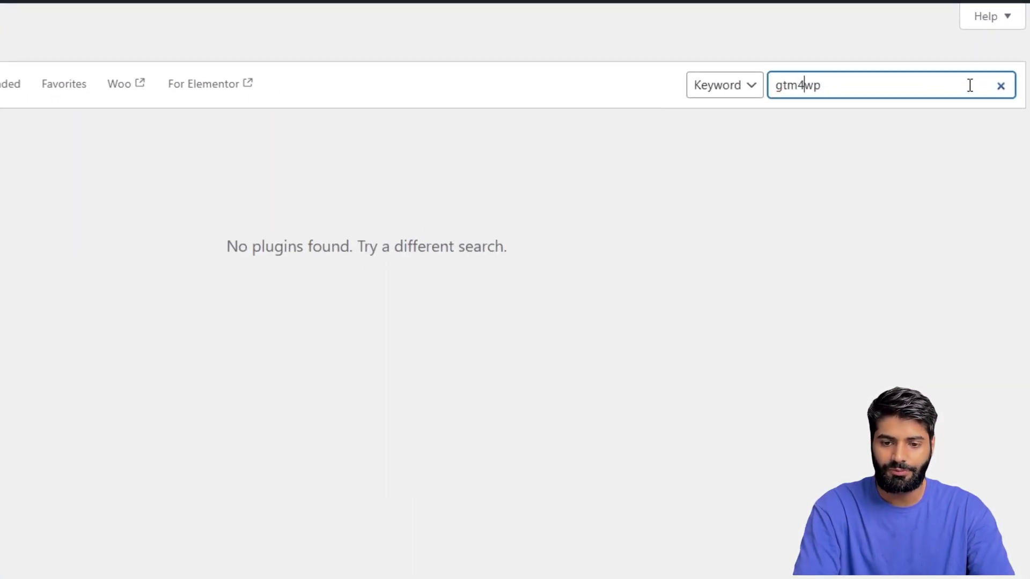
left_click(383, 181)
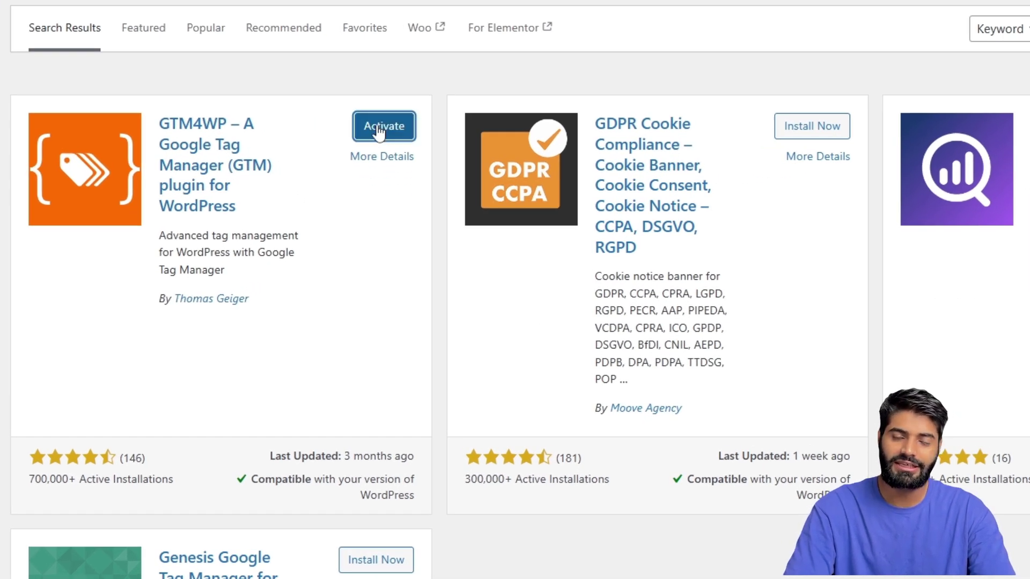
left_click(378, 131)
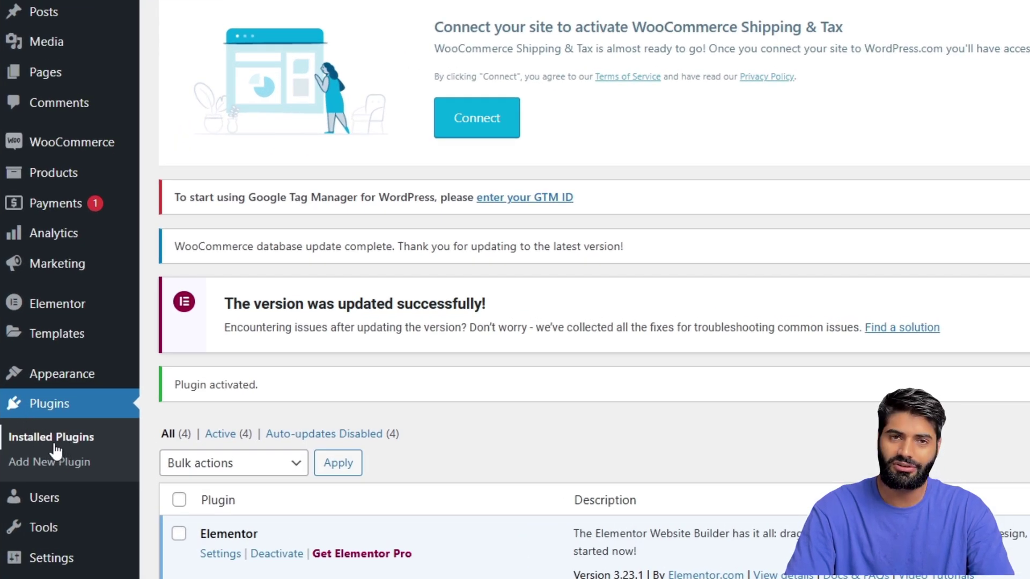
Open the GTM4WP plugin settings and select the empty Google Tag Manager ID field
scroll(565, 421, "down", 3)
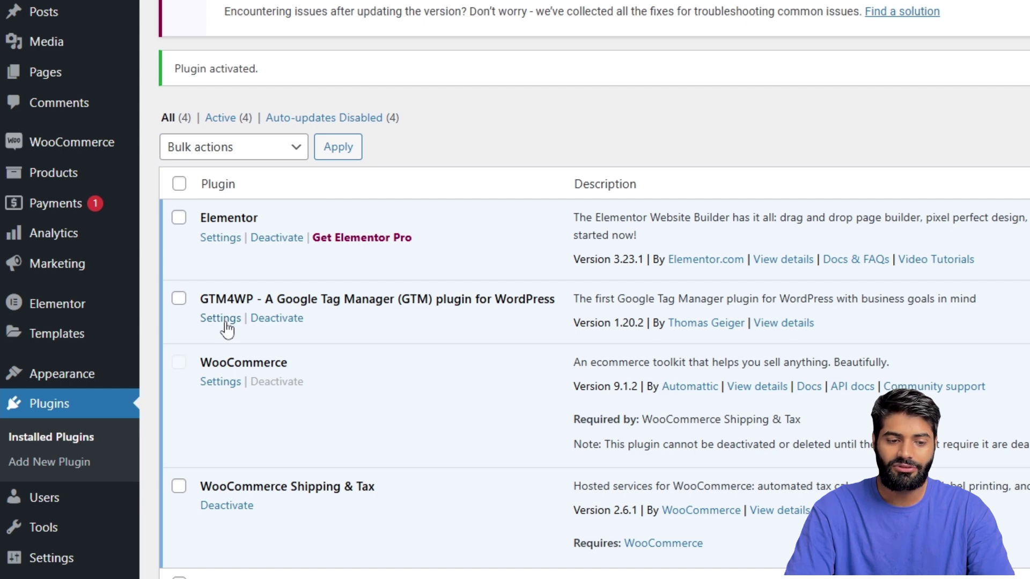
left_click(220, 319)
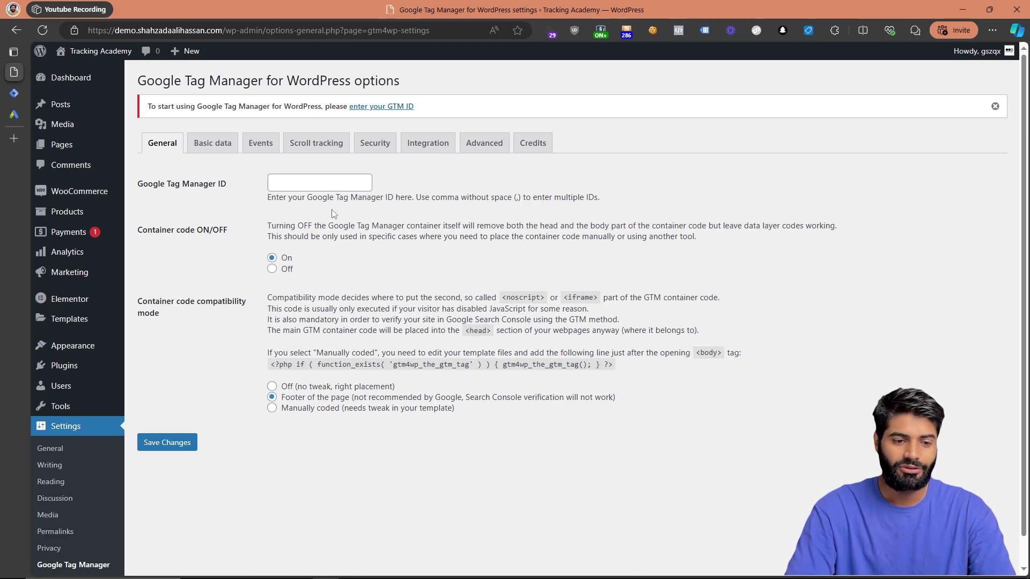
left_click(318, 190)
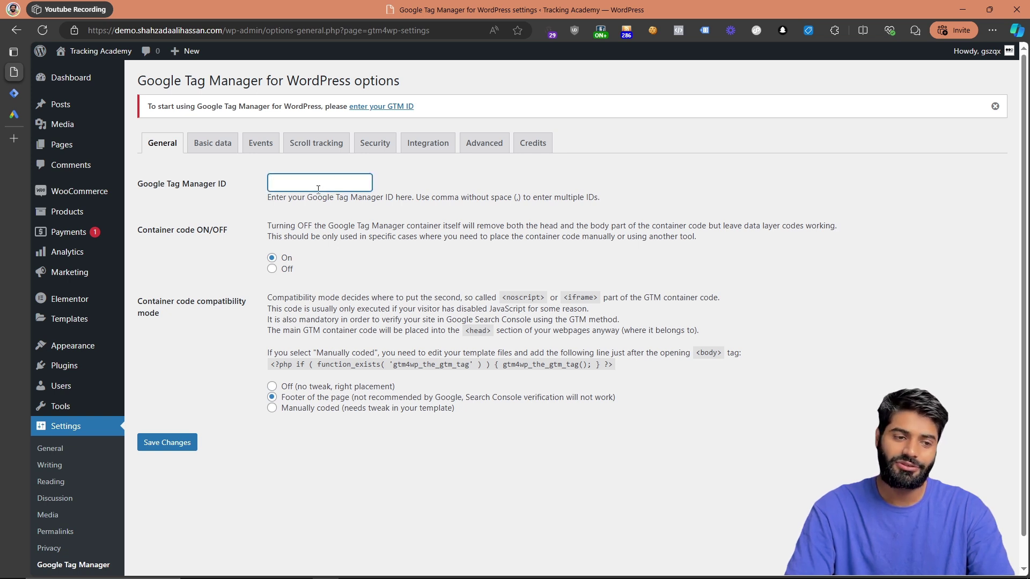
left_click(15, 94)
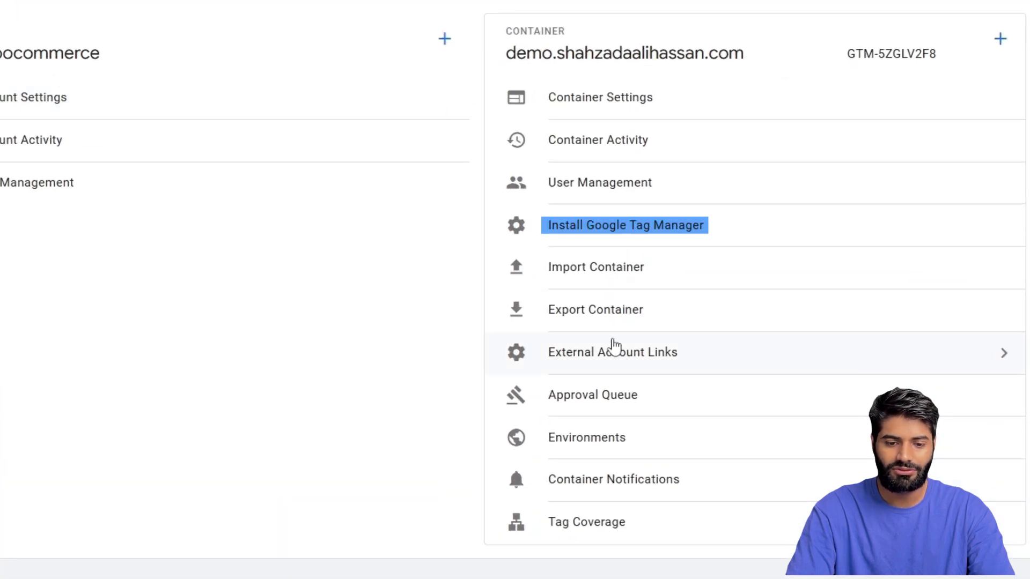
Show the container's installation snippet and copy the GTM container ID from the head code
left_click(645, 232)
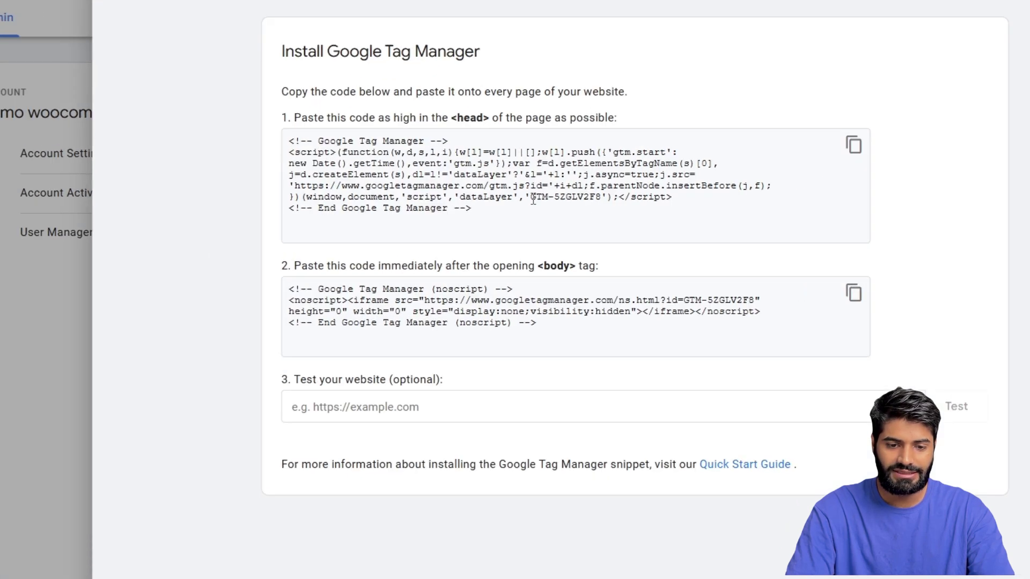
left_click_drag(561, 225, 614, 225)
key("ctrl+c")
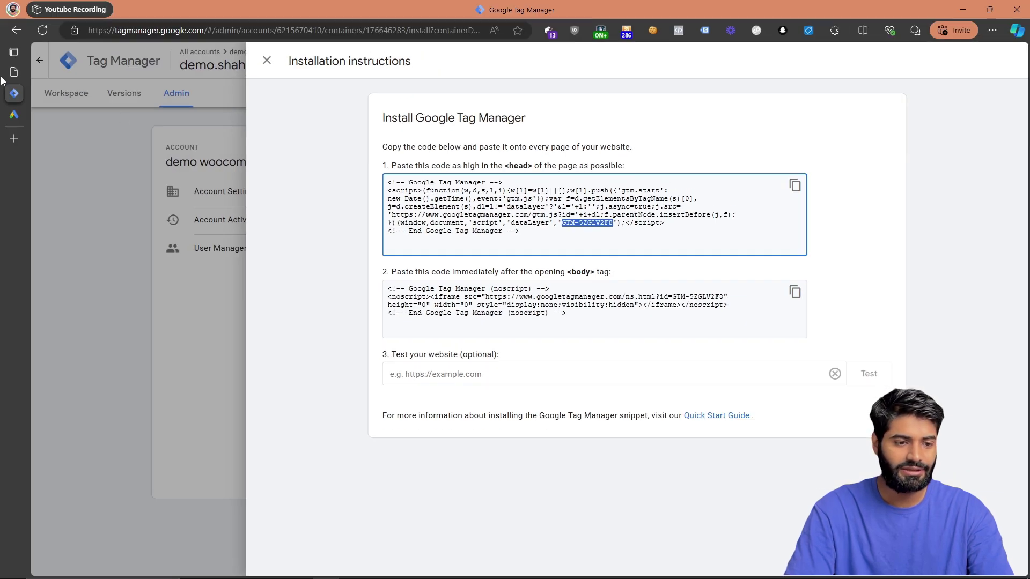
mouse_move(13, 91)
left_click(13, 72)
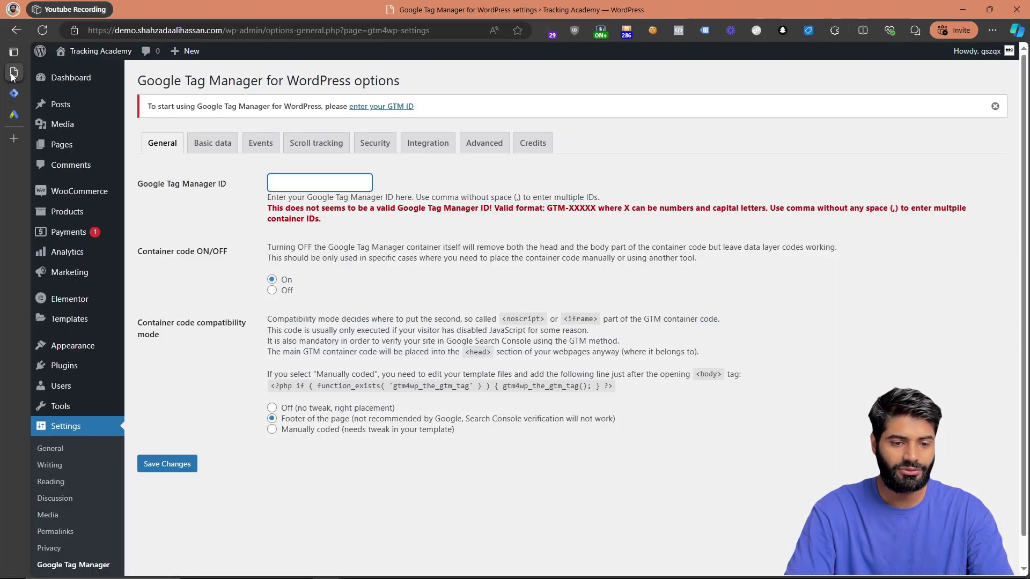
Paste the container ID into GTM4WP, set compatibility mode to Off (no tweak), and save
key("ctrl+v")
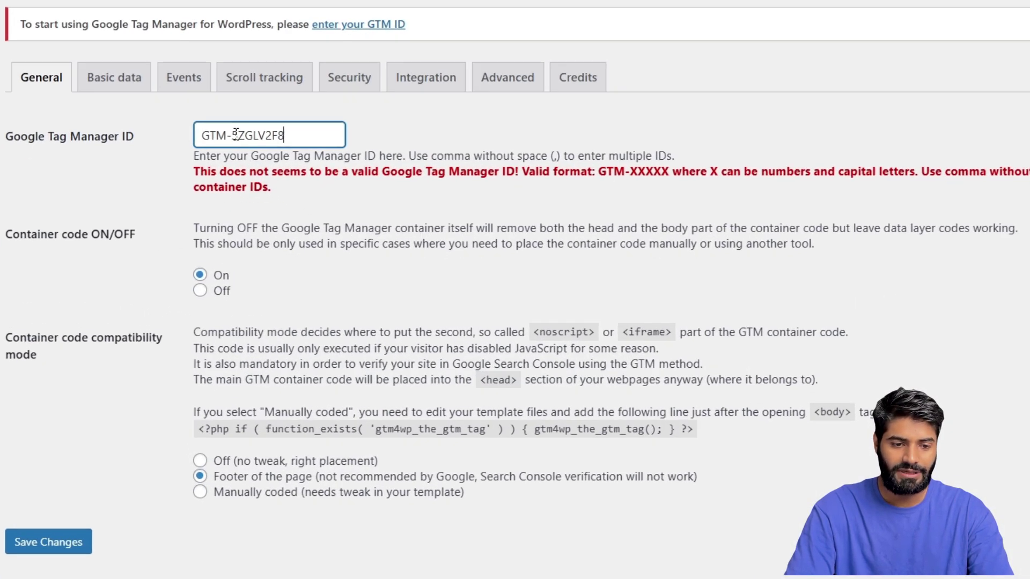
left_click(121, 439)
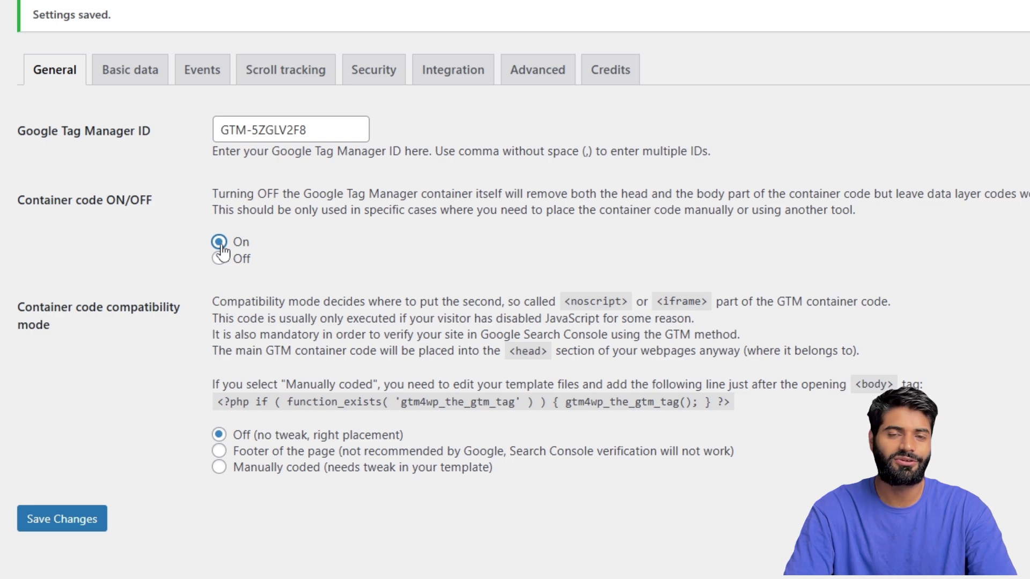
left_click(62, 518)
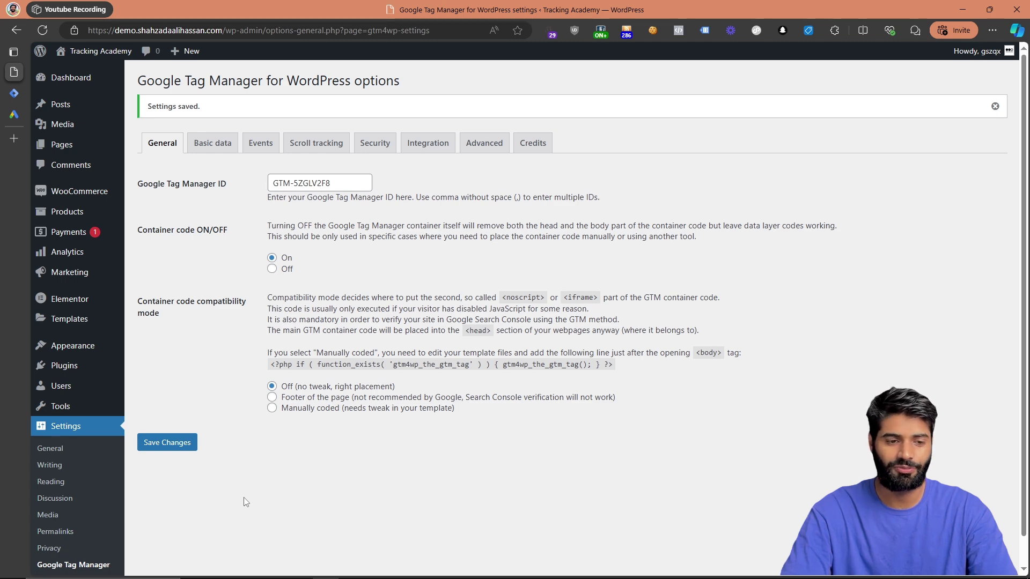
left_click(14, 93)
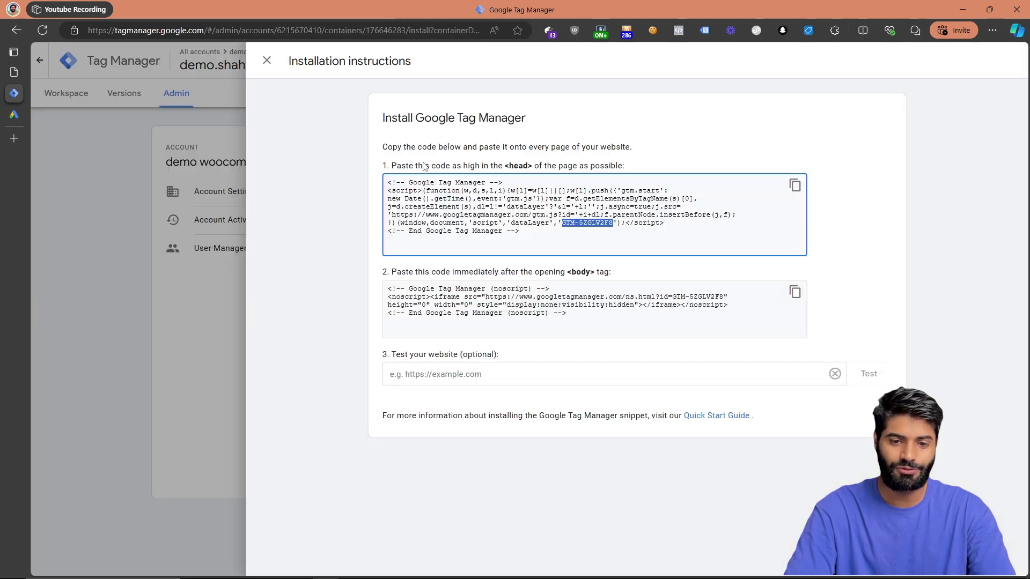
Confirm the workspace's Tags list is empty and launch Preview mode
left_click(149, 231)
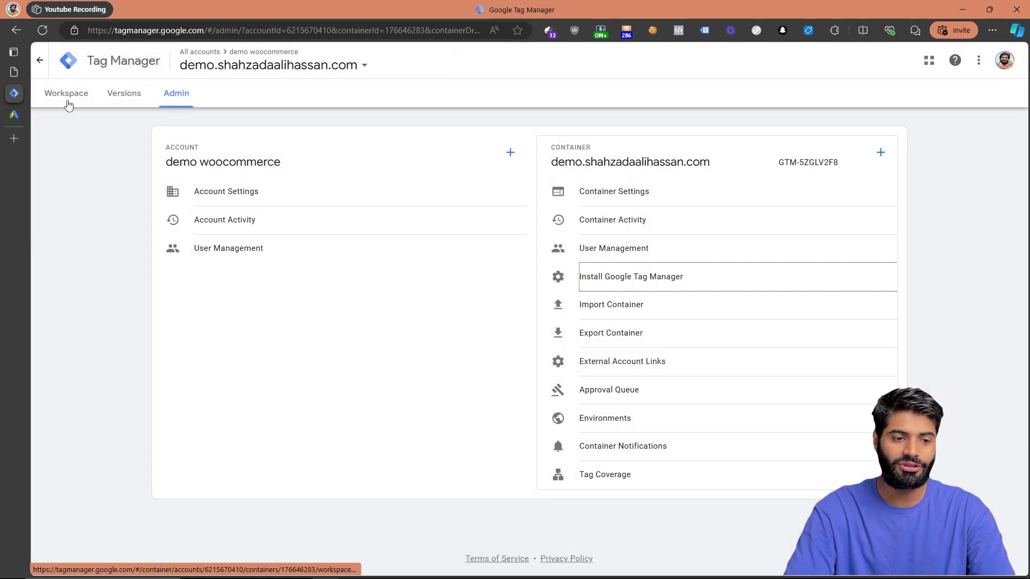
left_click(66, 93)
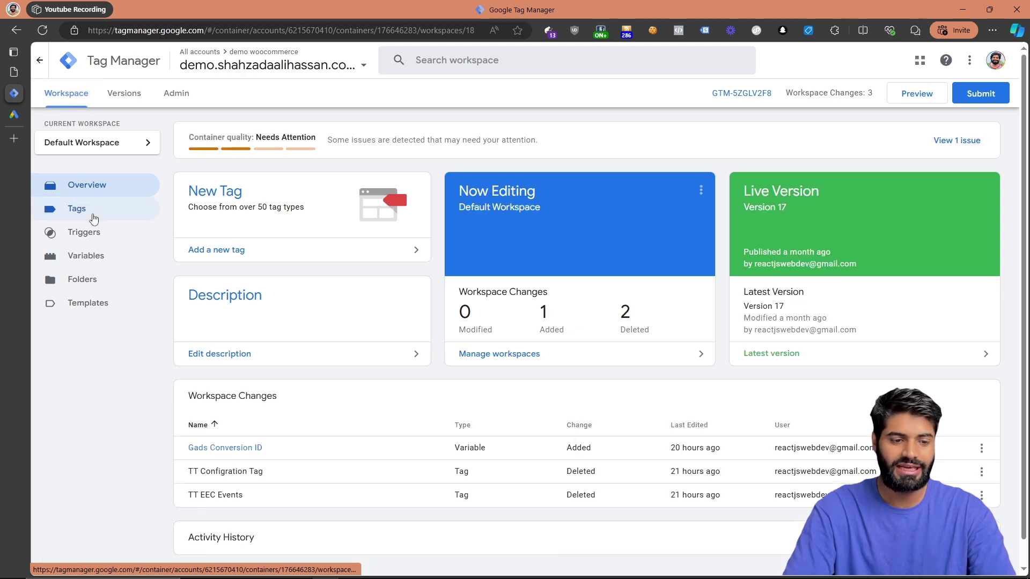
left_click(77, 209)
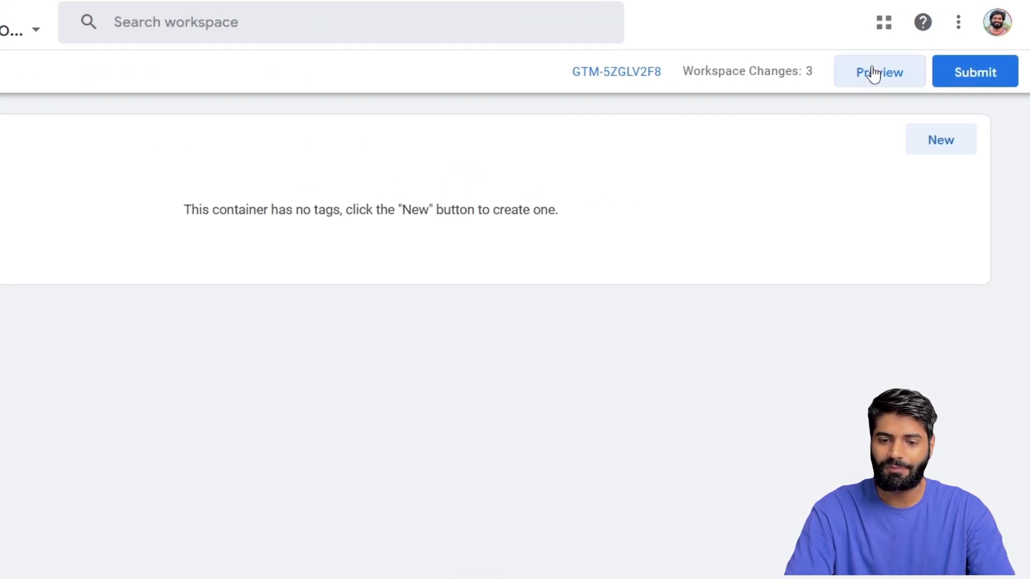
left_click(874, 72)
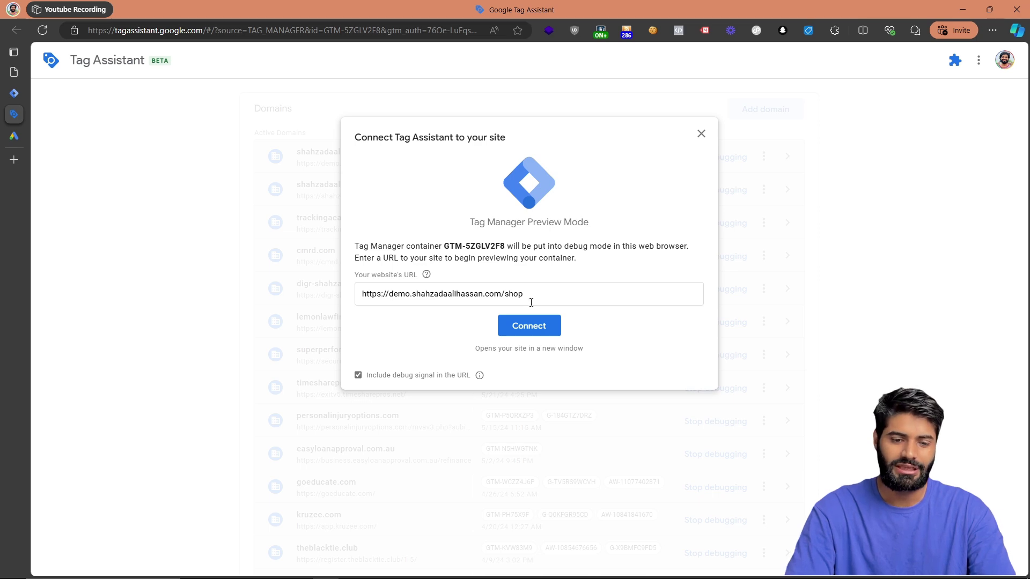
Connect Tag Assistant preview to the site's /shop page URL
left_click(539, 333)
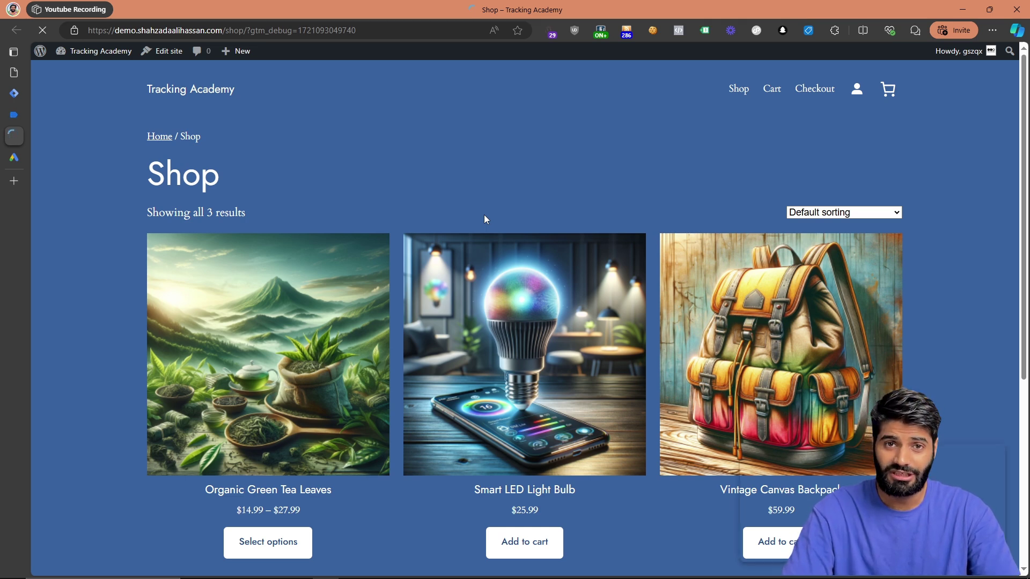
Verify with Tag Assistant Legacy that the shop page loads container GTM-5ZGLV2F8
key("alt+shift+t")
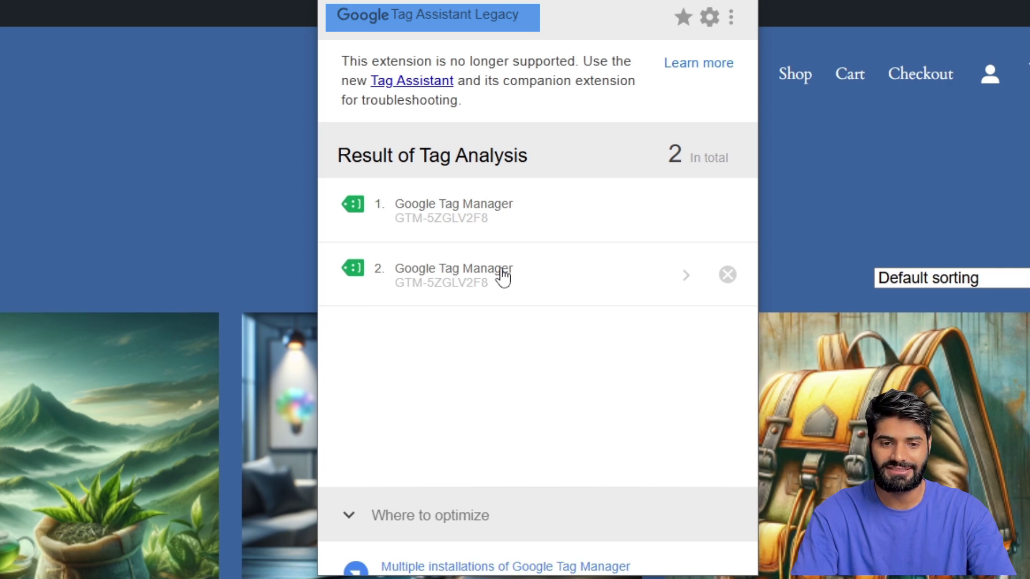
left_click(503, 276)
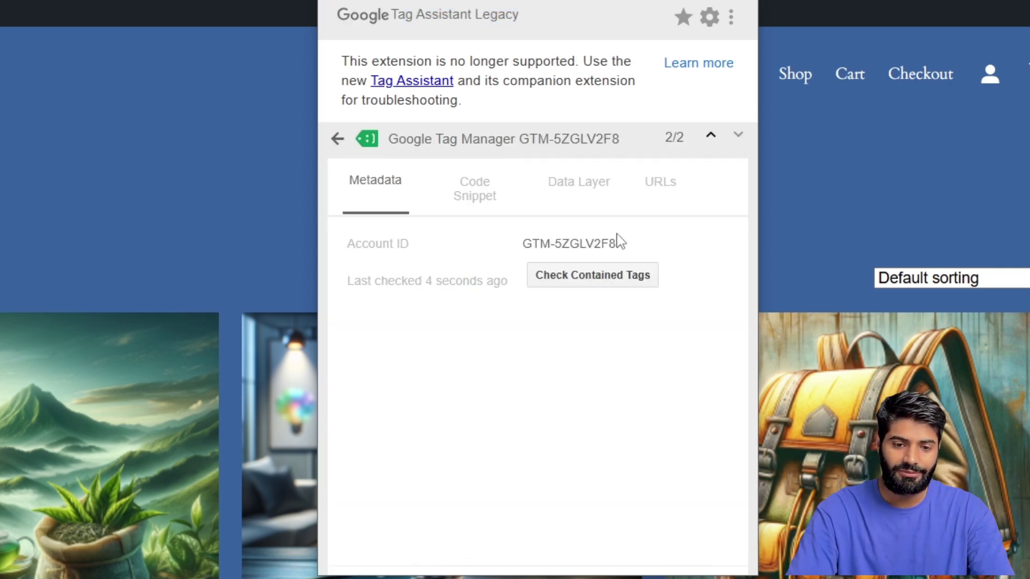
left_click_drag(616, 244, 523, 244)
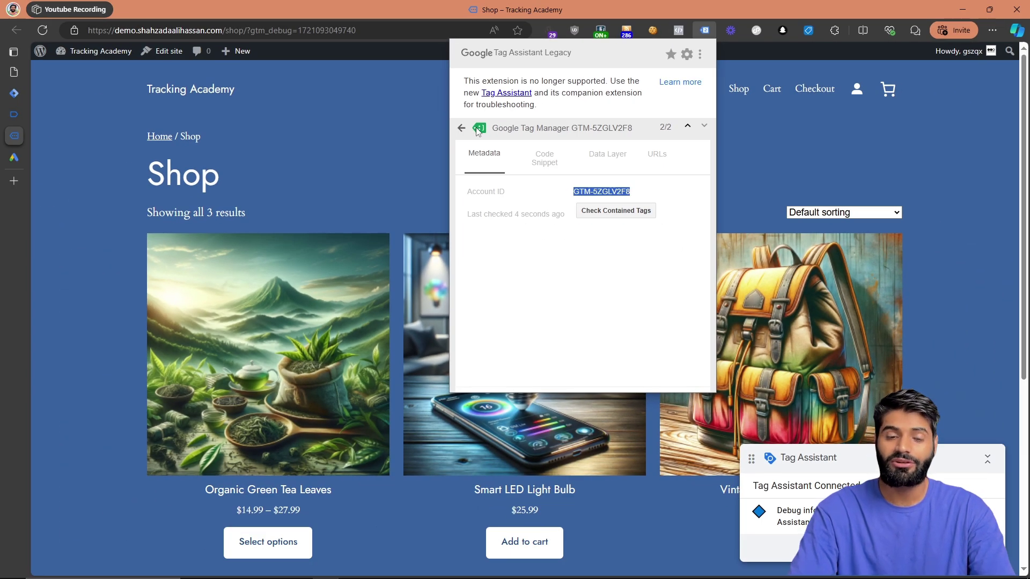
left_click(14, 115)
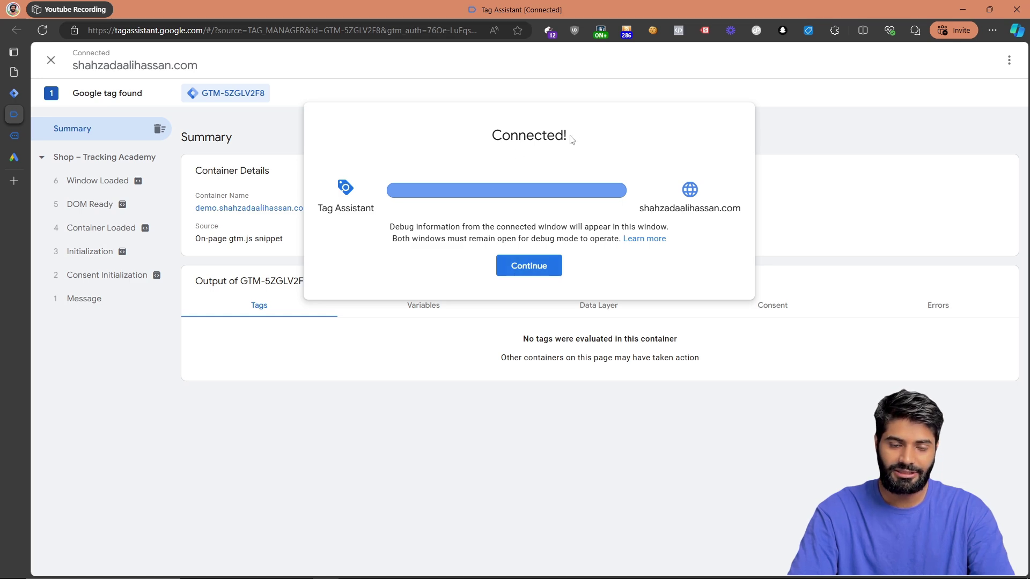
Dismiss the Connected! notice and check the debug summary, where no tags have fired yet
key("Return")
mouse_move(221, 96)
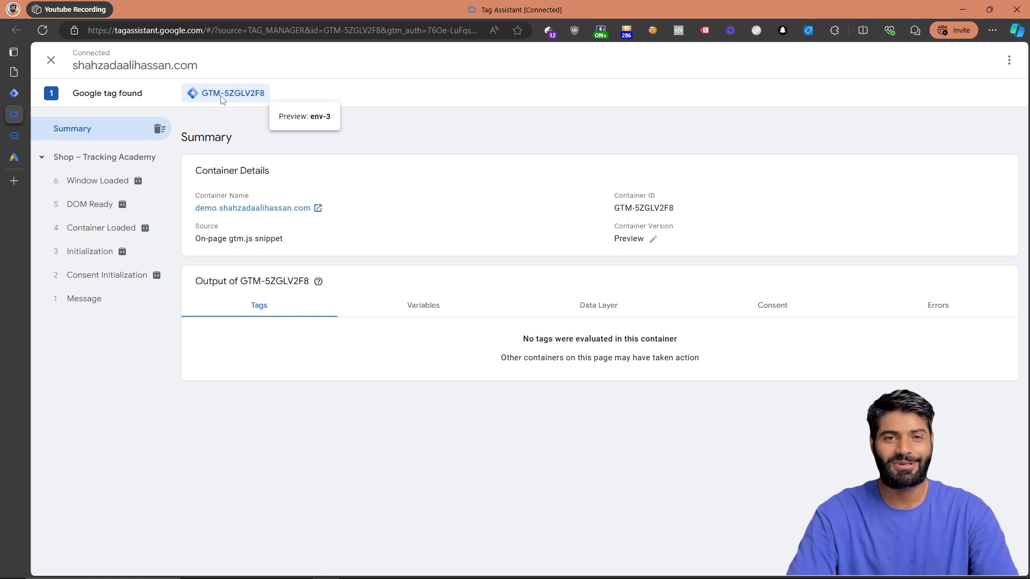
left_click(14, 157)
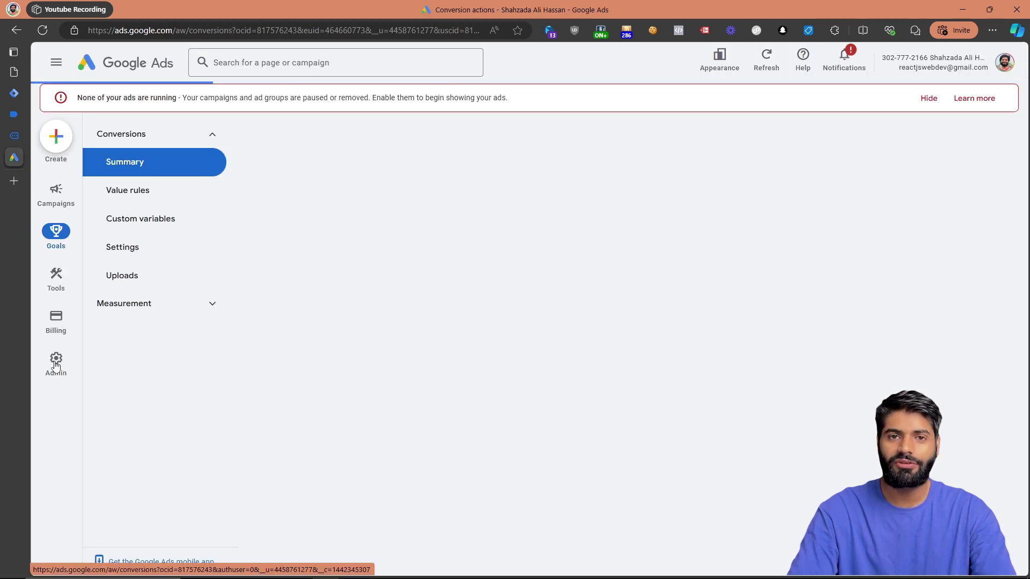
Start a new website conversion action from the Google Ads Conversions summary
mouse_move(56, 362)
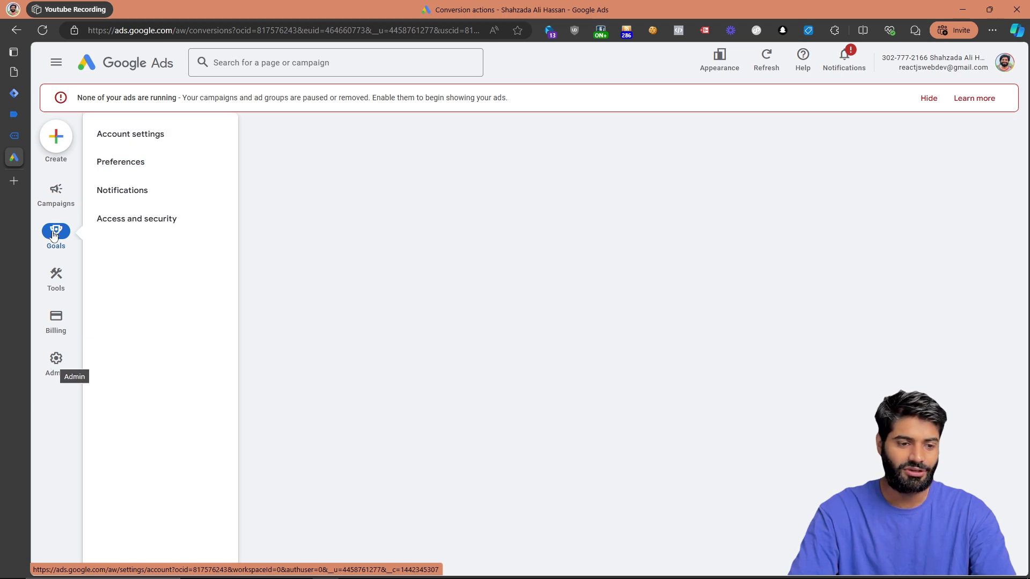
mouse_move(58, 244)
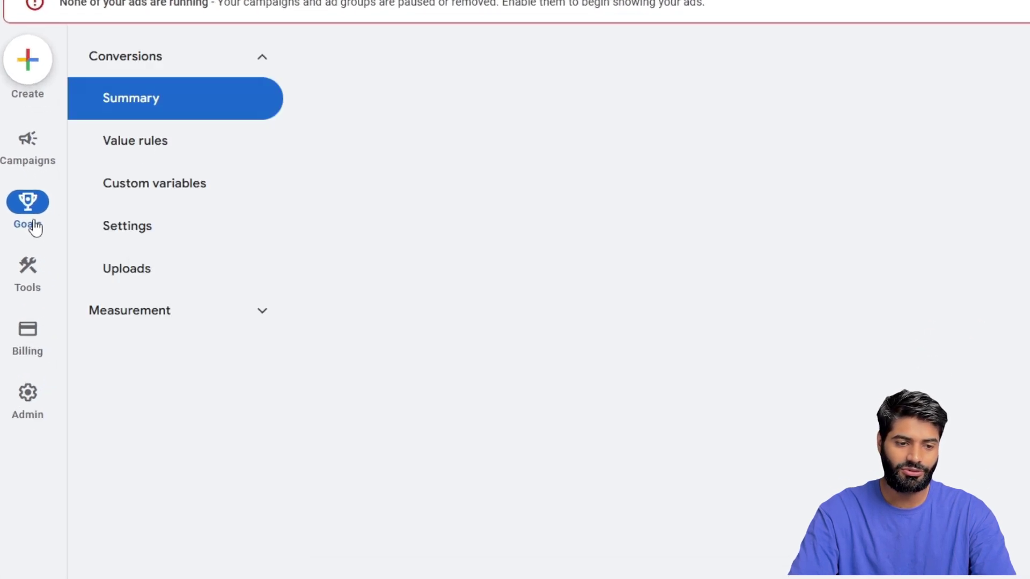
left_click(201, 102)
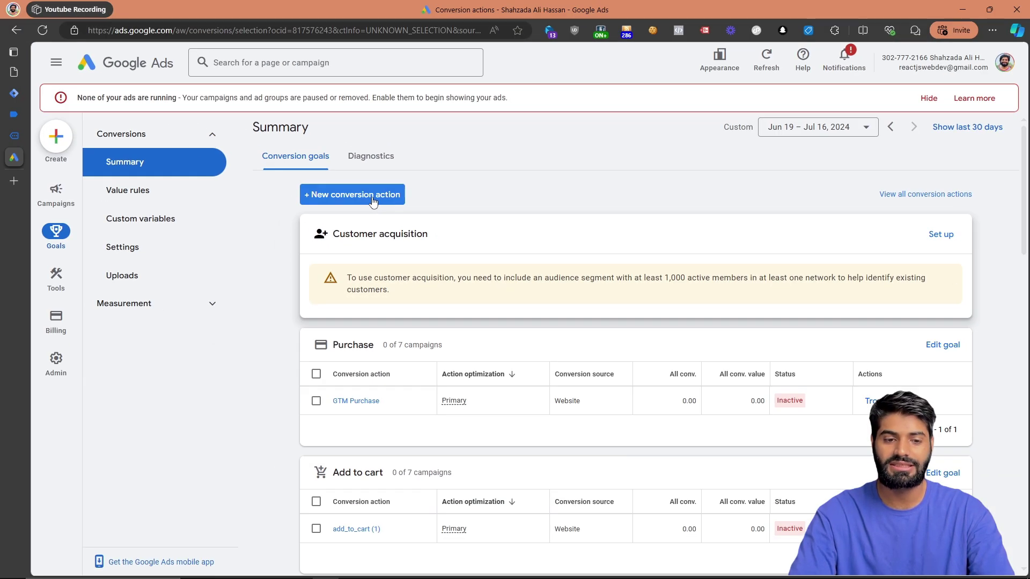
left_click(292, 155)
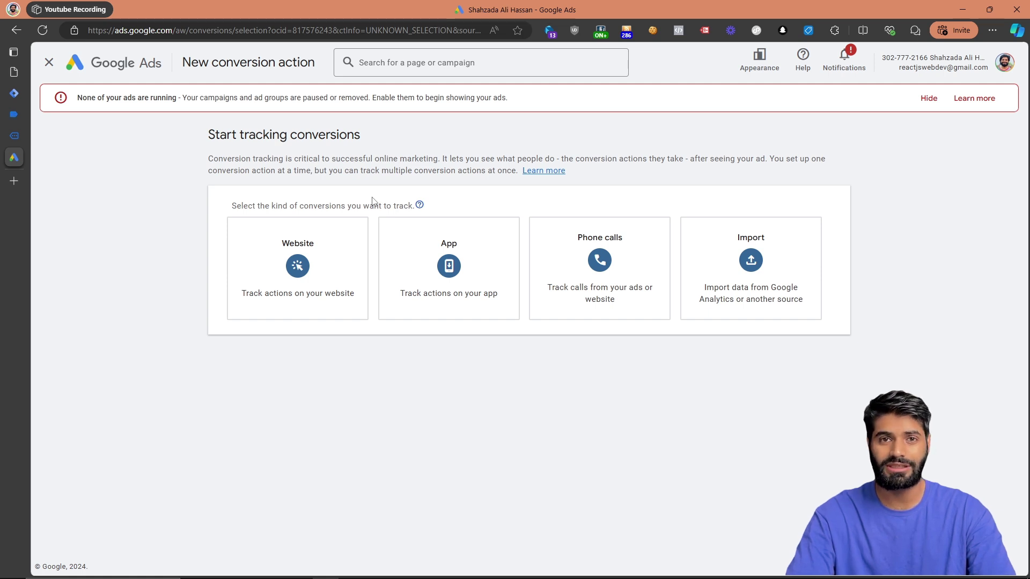
left_click(315, 285)
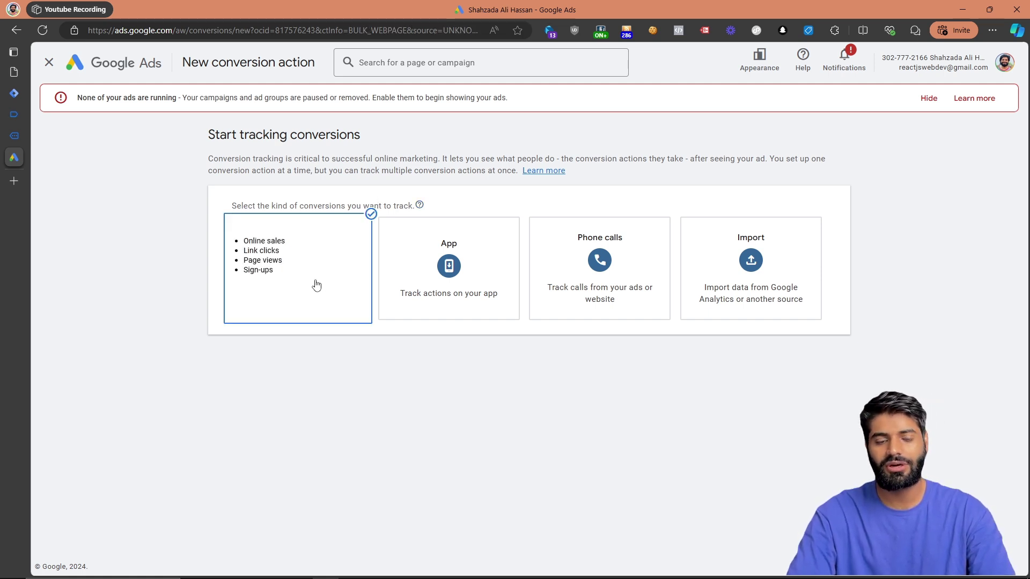
left_click(295, 267)
type("http")
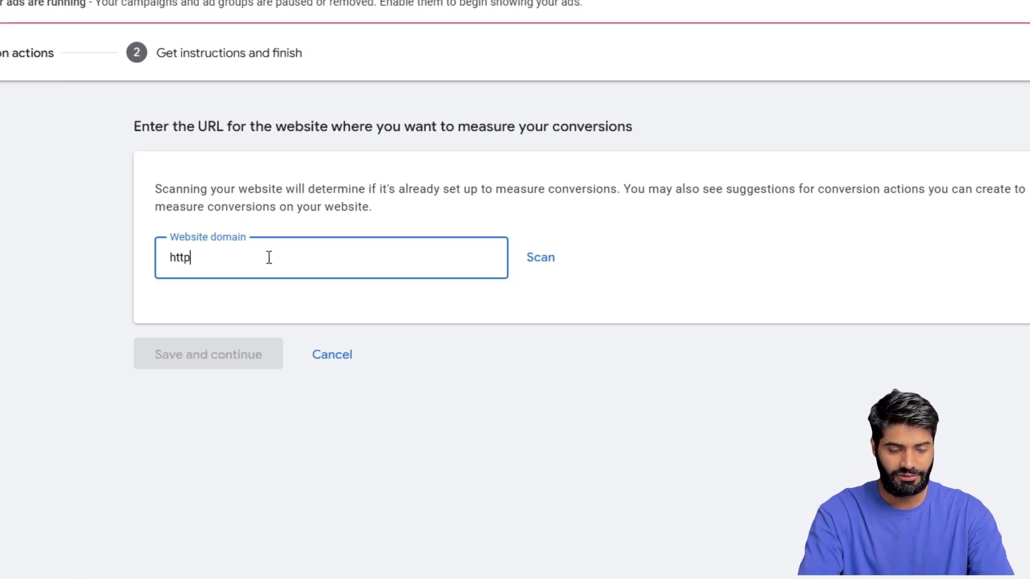
type("s://demo.shahzadaalihassan.com/shop")
left_click(542, 263)
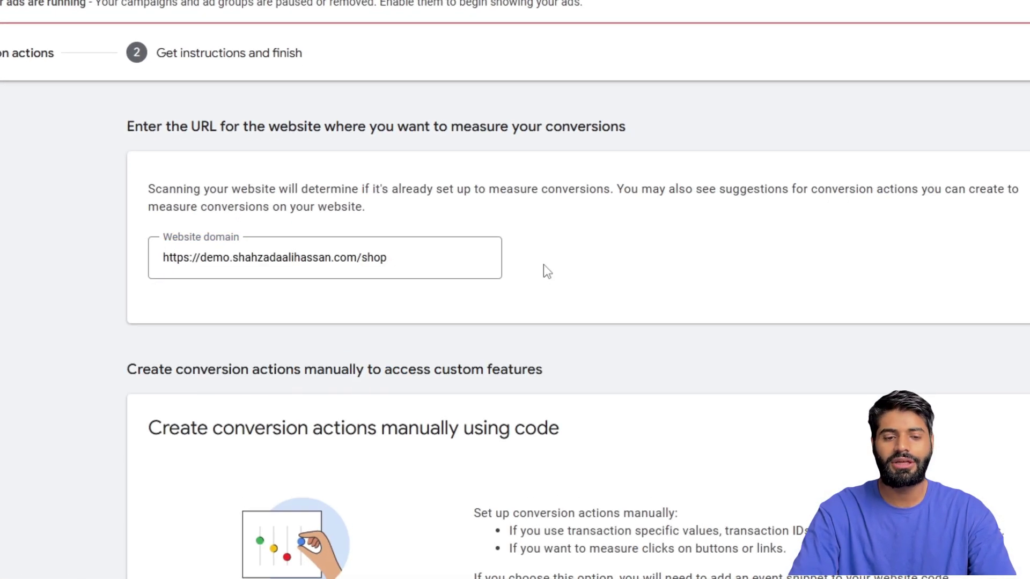
left_click_drag(388, 268, 366, 270)
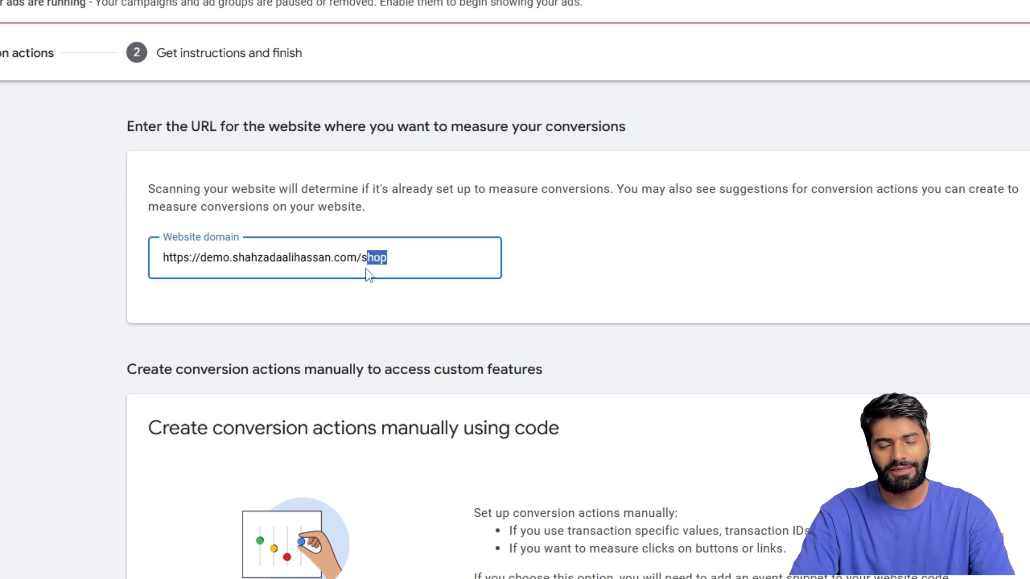
scroll(368, 274, "down", 1)
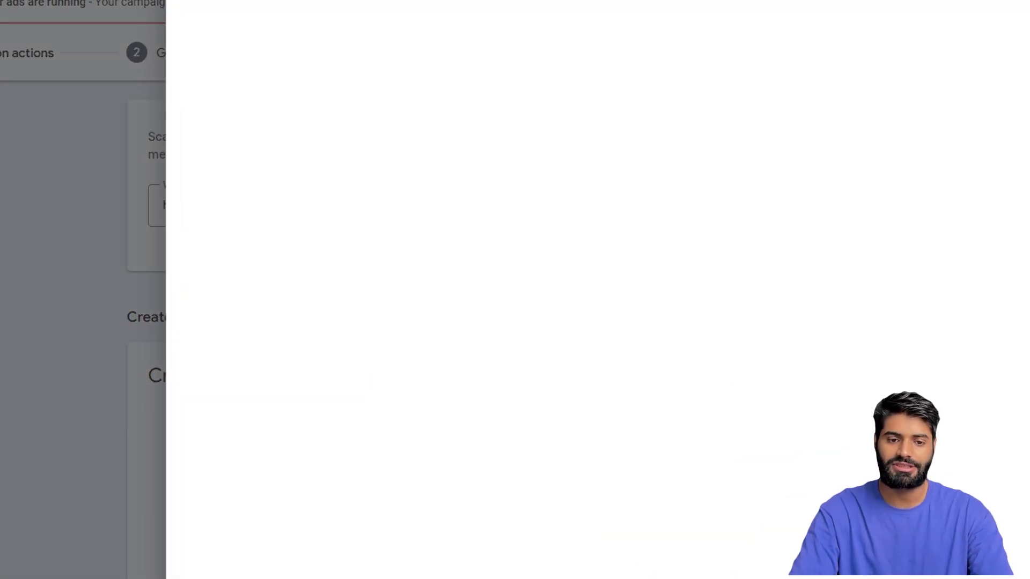
Set goal category Page view, name it all_page_views, and choose 'Don't use a value'
left_click(628, 184)
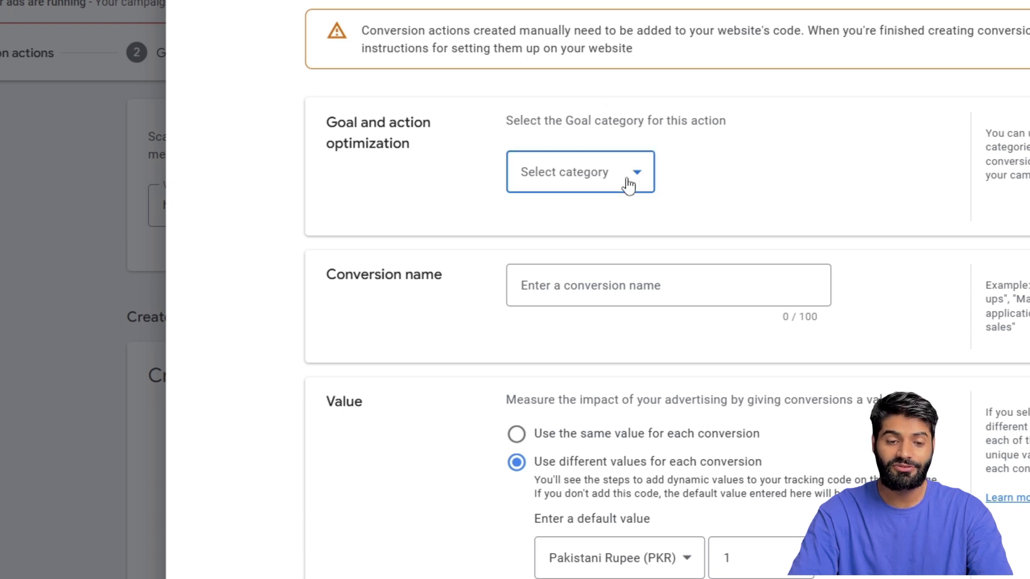
scroll(614, 369, "down", 5)
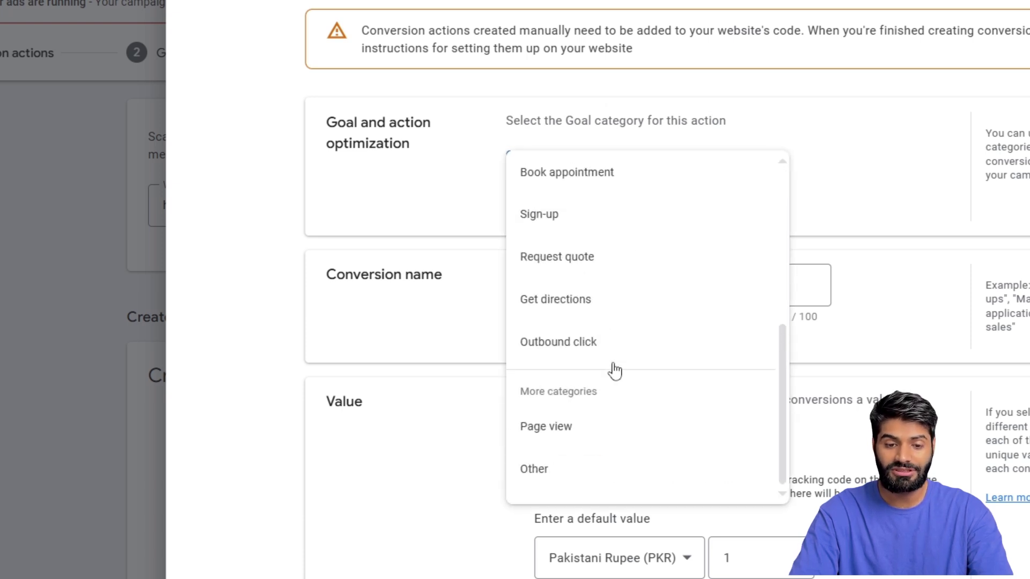
left_click(595, 440)
left_click(552, 365)
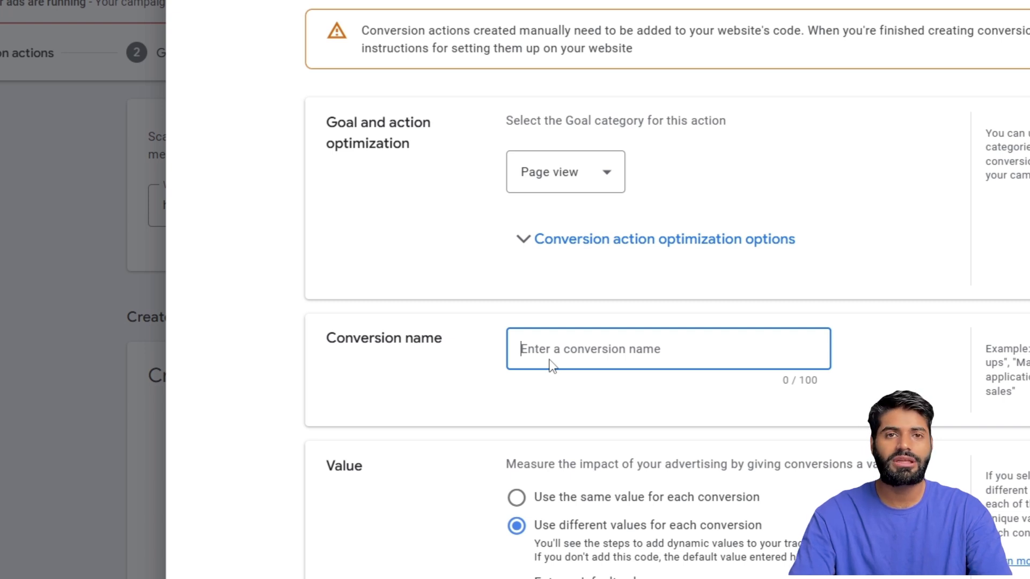
type("all")
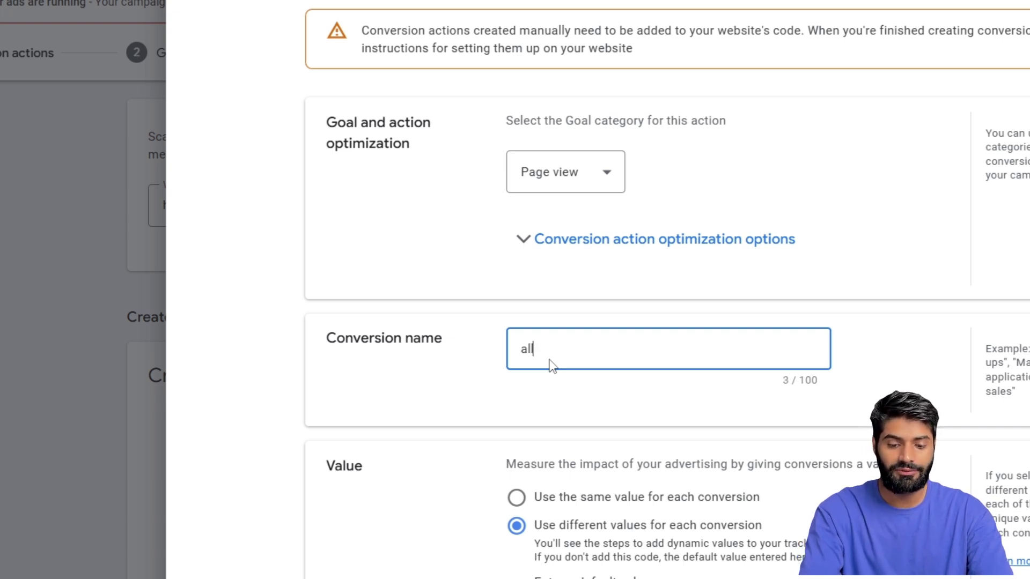
type("_page_")
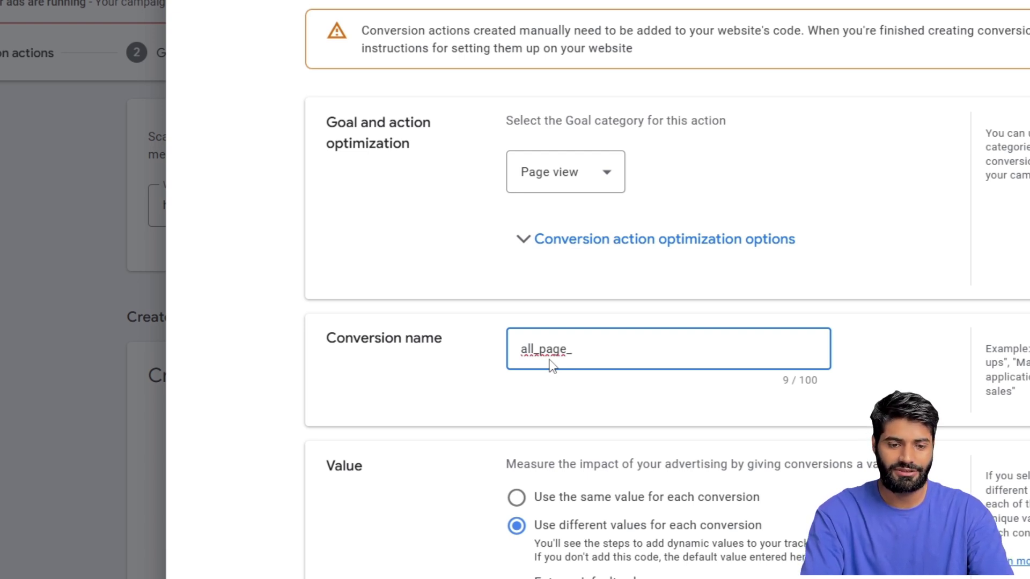
type("views")
scroll(552, 366, "down", 5)
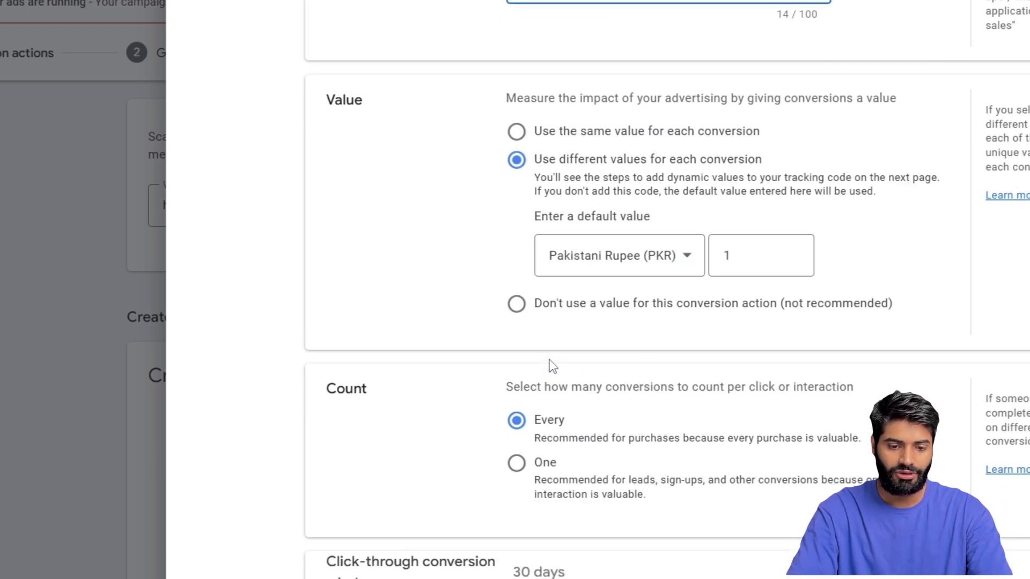
left_click(536, 314)
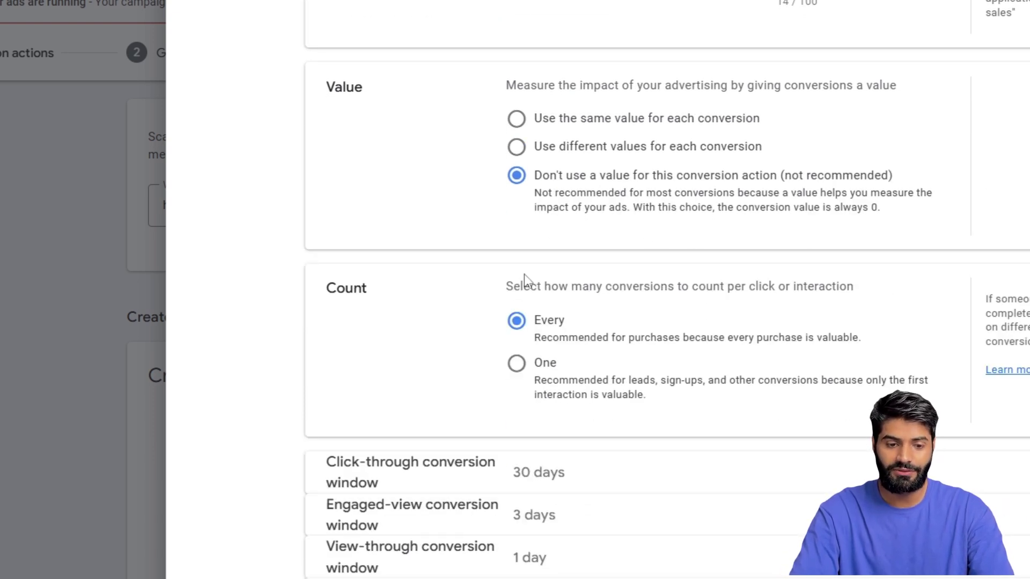
scroll(523, 359, "down", 1)
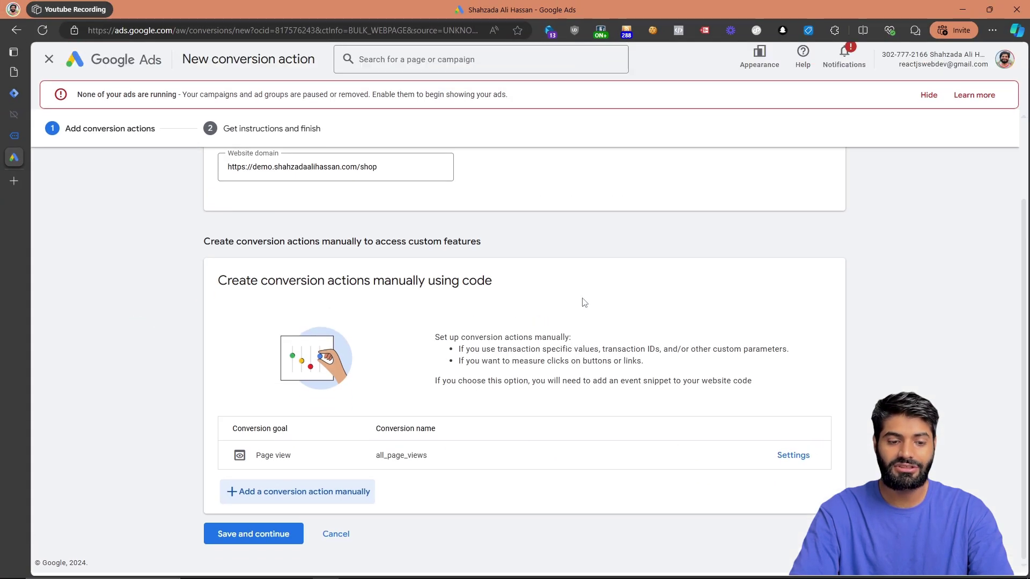
Save the conversion and copy its Conversion ID and all_page_views label from the Tag Manager instructions
left_click(298, 534)
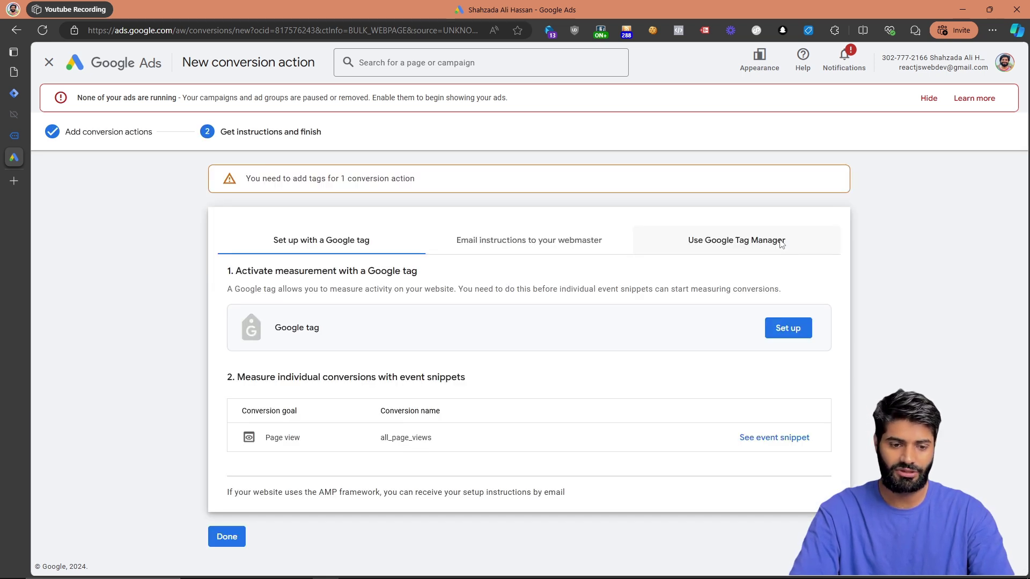
left_click(727, 253)
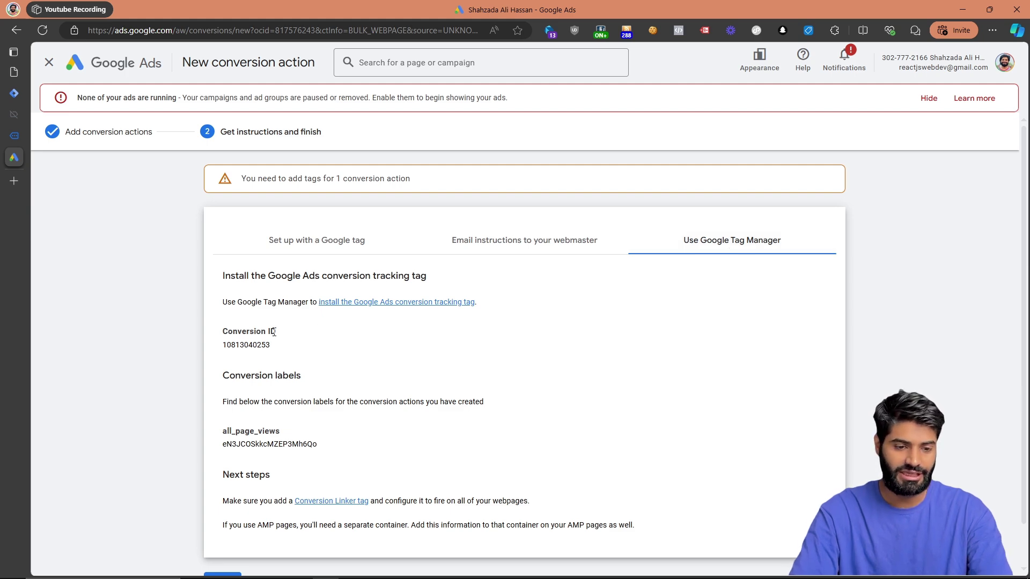
left_click_drag(272, 346, 221, 349)
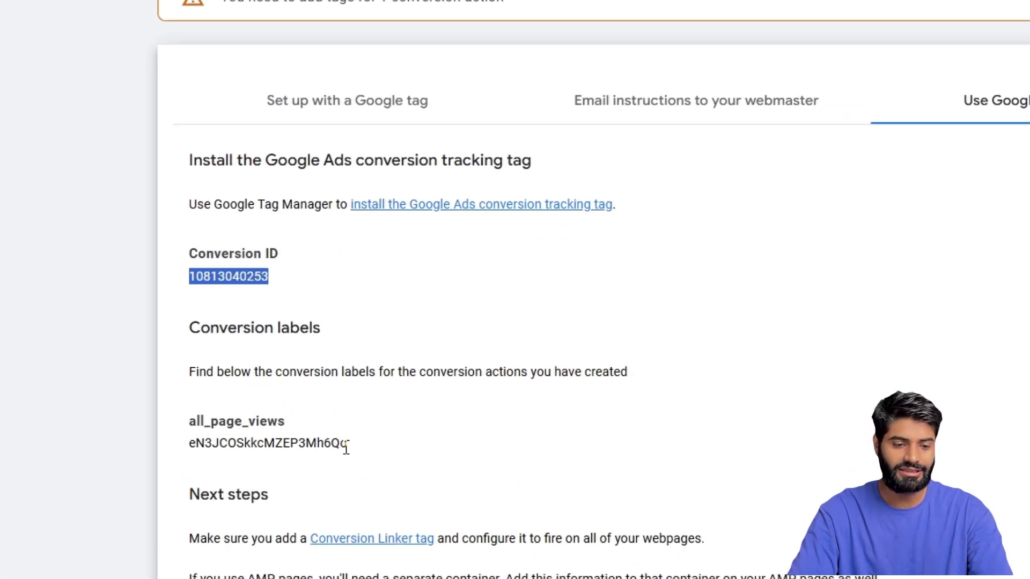
left_click_drag(350, 444, 192, 440)
key("ctrl+c")
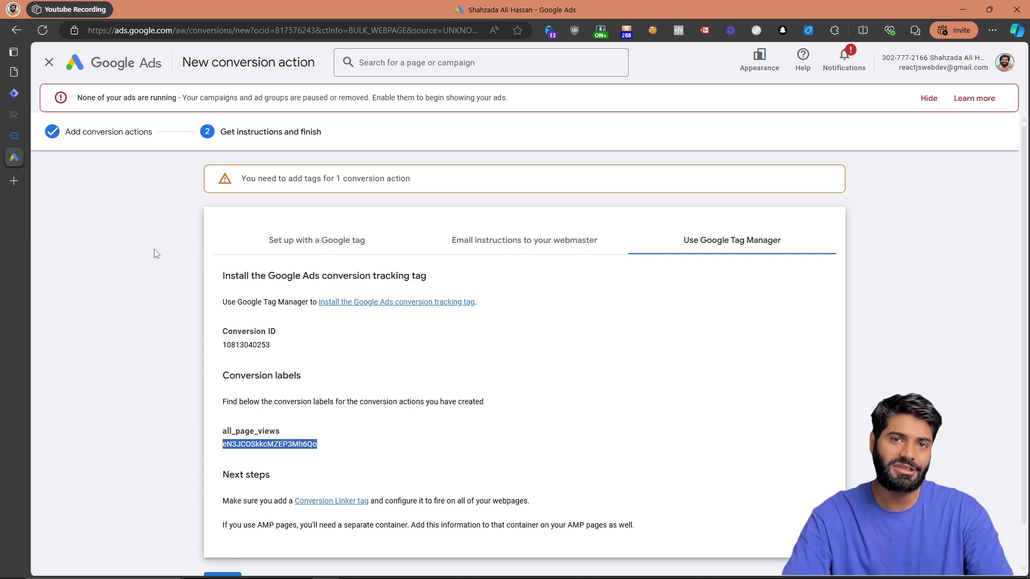
left_click(14, 94)
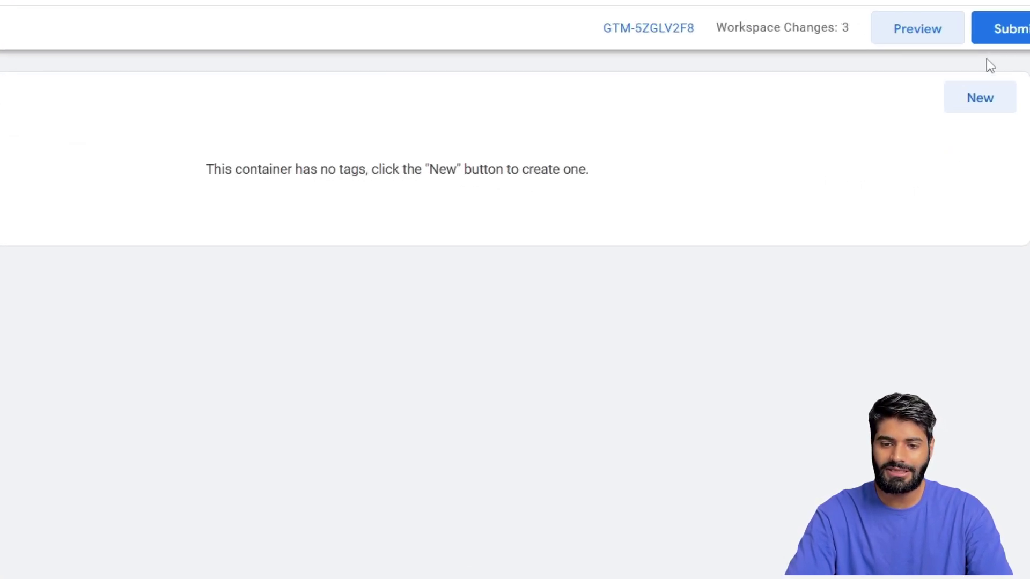
Create a new tag triggered on All Pages with type Google Ads Conversion Tracking
left_click(968, 141)
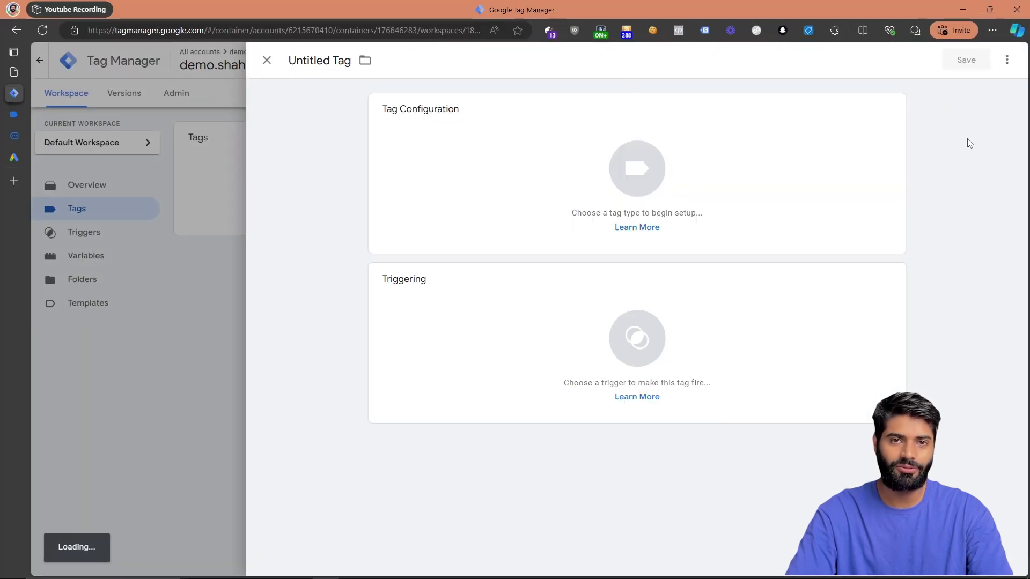
left_click(745, 323)
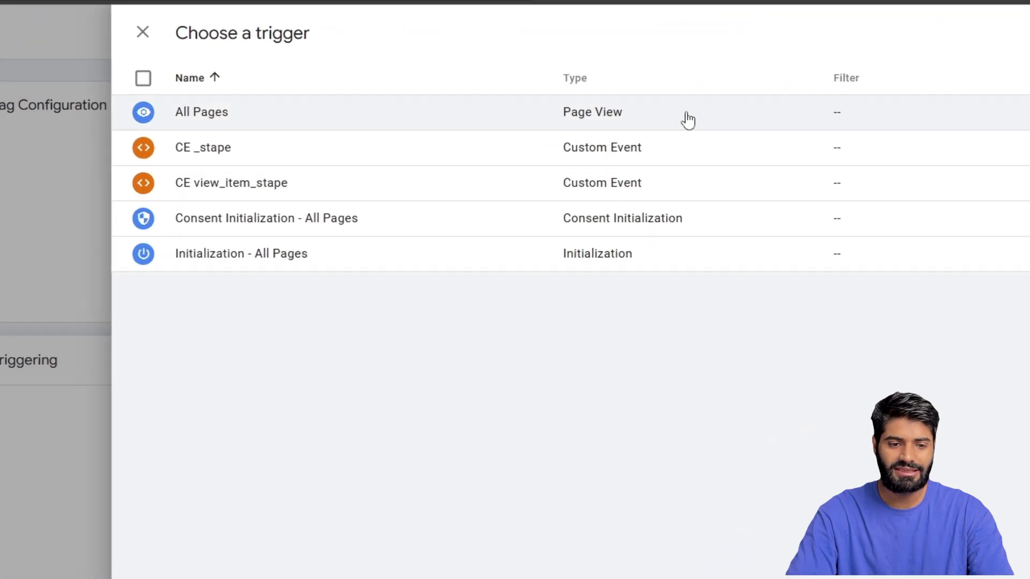
right_click(628, 115)
left_click(351, 113)
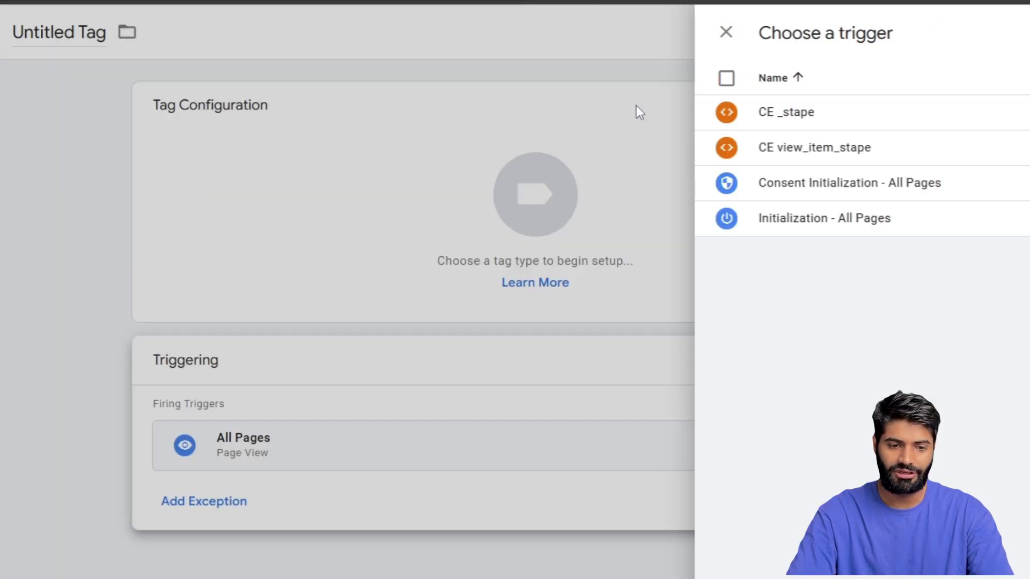
left_click(490, 204)
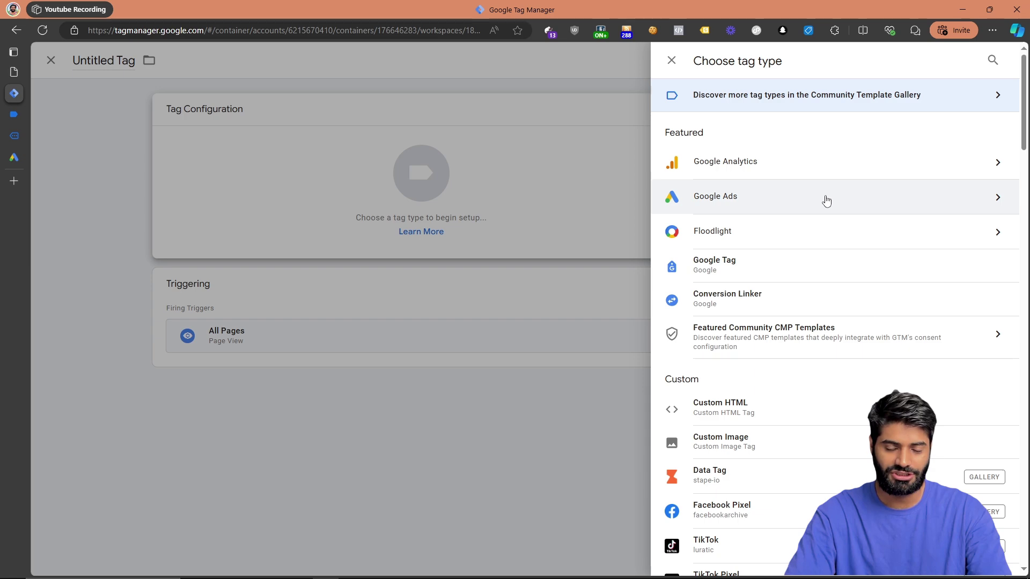
left_click(826, 200)
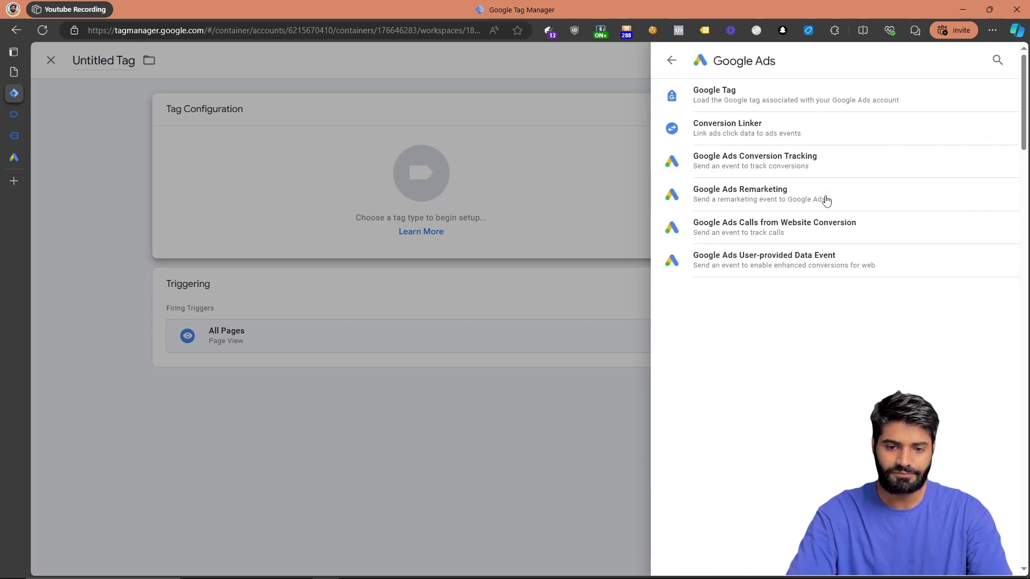
left_click(803, 164)
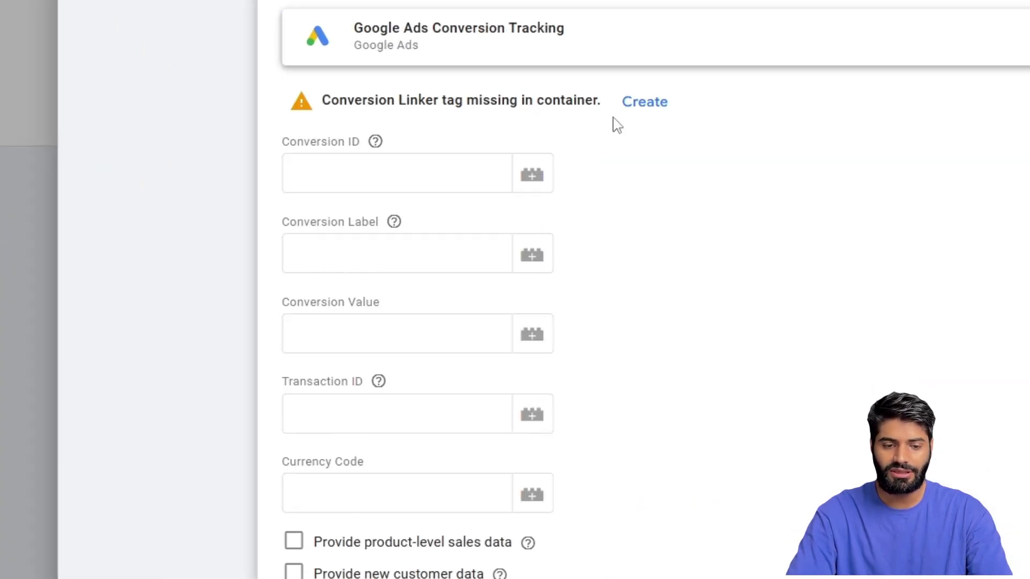
Paste the all_page_views conversion label from Google Ads into the Conversion Label field
scroll(384, 179, "down", 2)
left_click(383, 195)
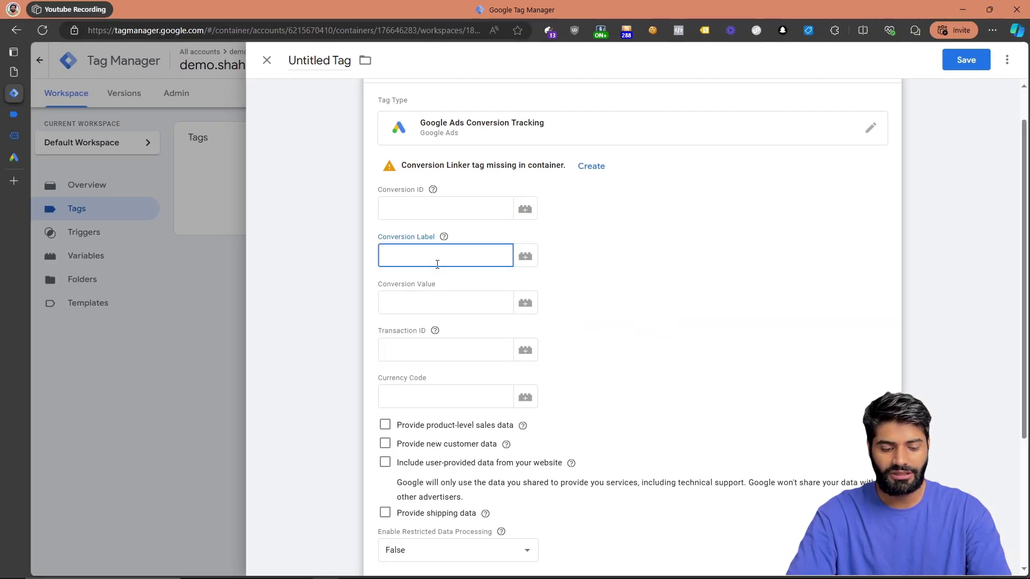
left_click(14, 156)
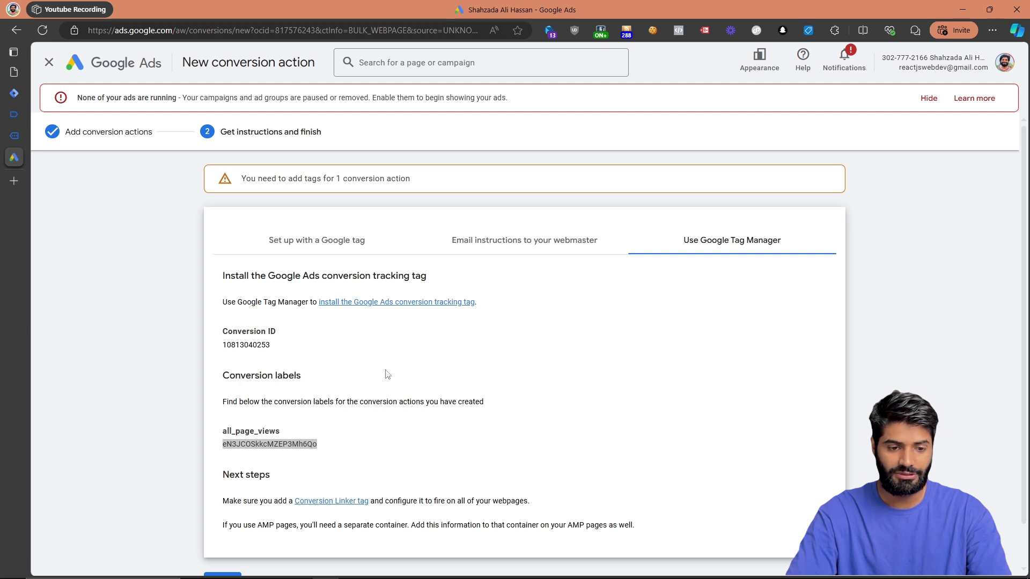
right_click(279, 441)
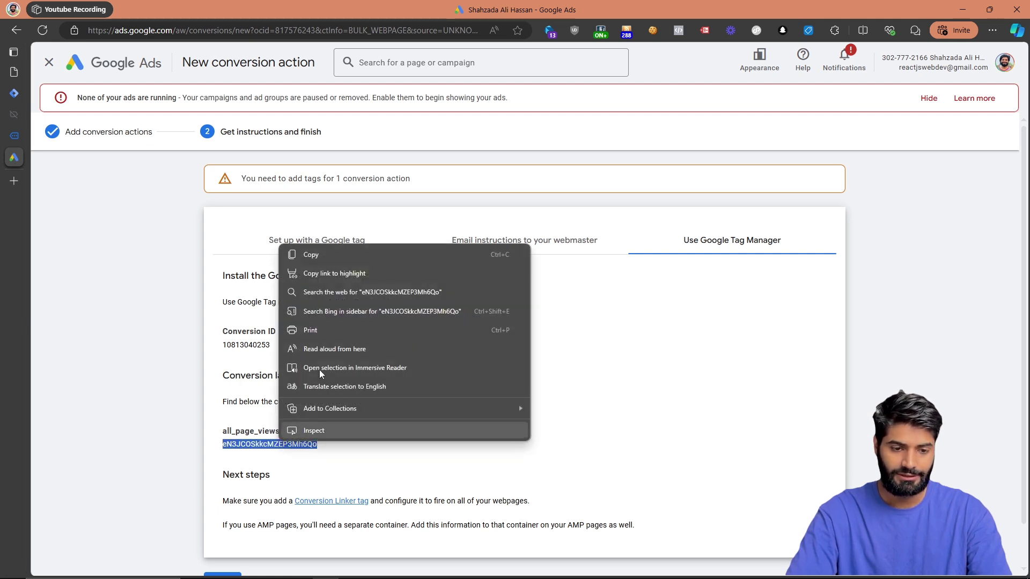
left_click(327, 256)
mouse_move(14, 114)
left_click(64, 94)
key("ctrl+v")
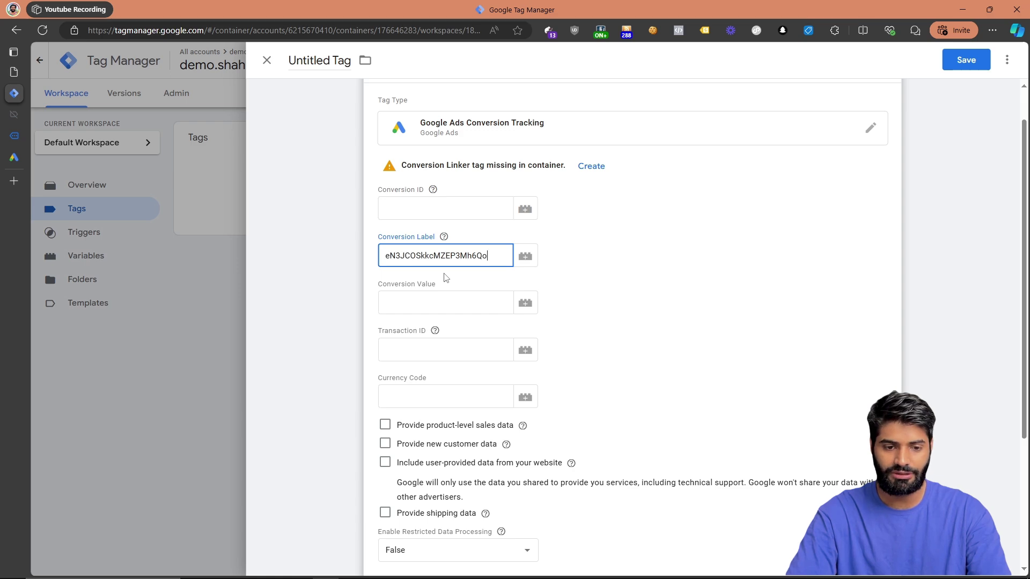
Paste the Conversion ID from Google Ads into its field, then clear it again
left_click(14, 161)
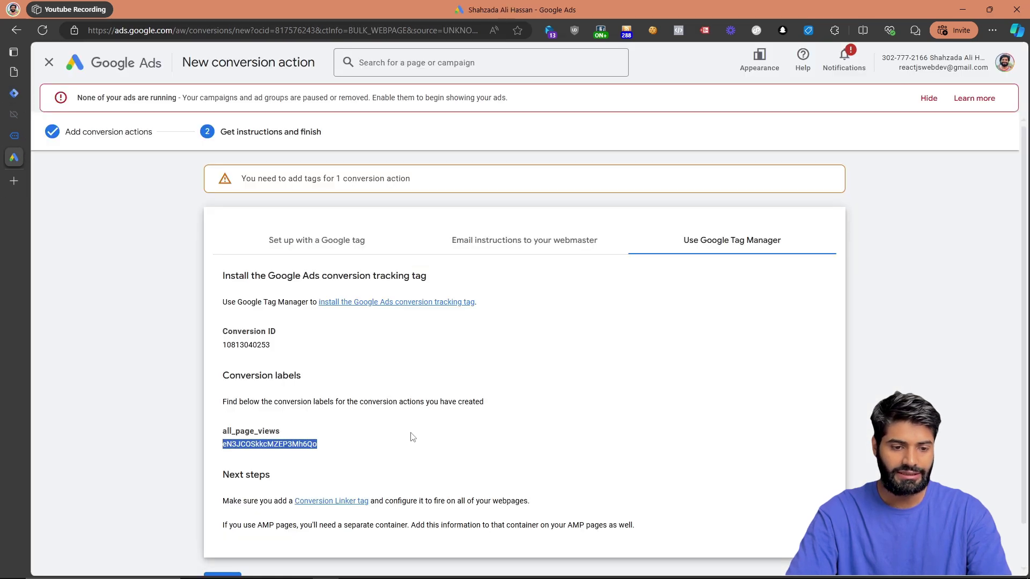
double_click(254, 344)
right_click(254, 342)
left_click(276, 353)
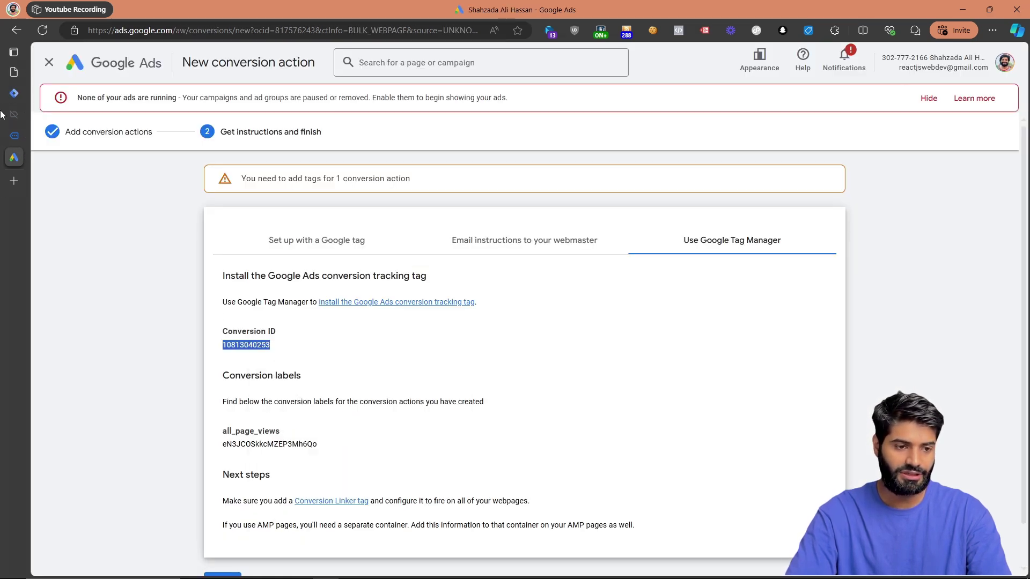
left_click(15, 93)
left_click(439, 214)
key("ctrl+v")
scroll(479, 323, "down", 3)
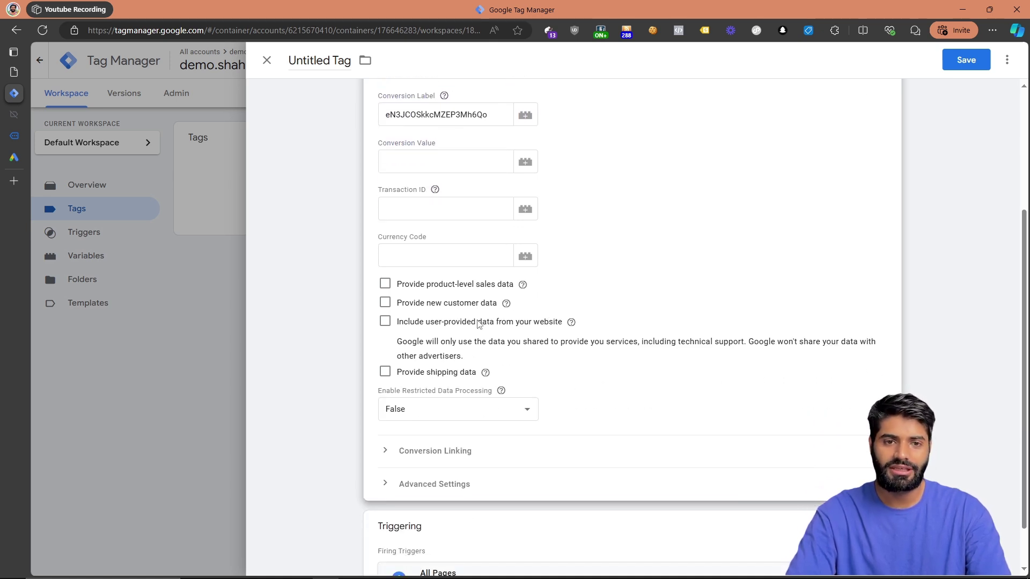
scroll(479, 324, "up", 4)
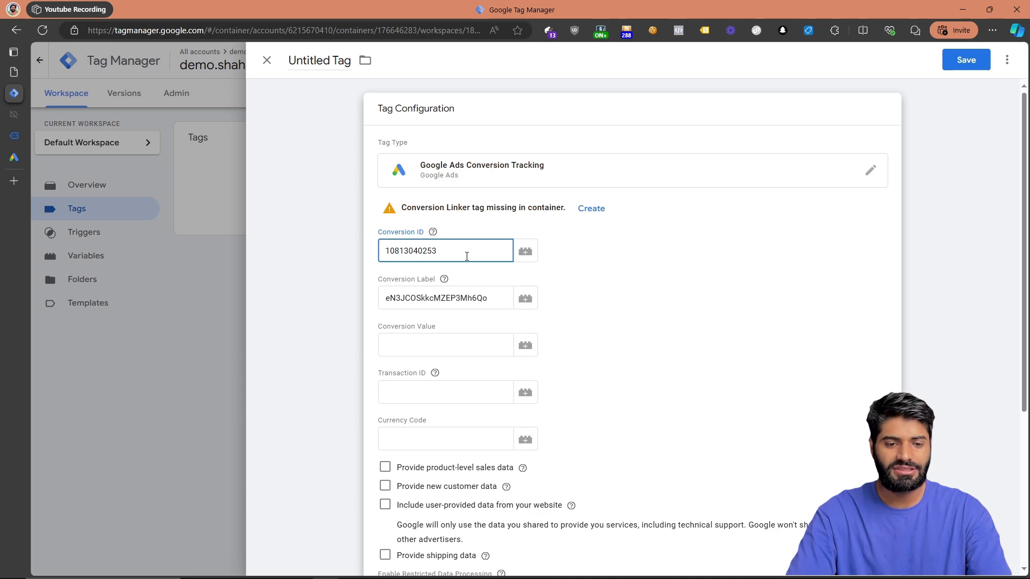
double_click(467, 256)
key("BackSpace")
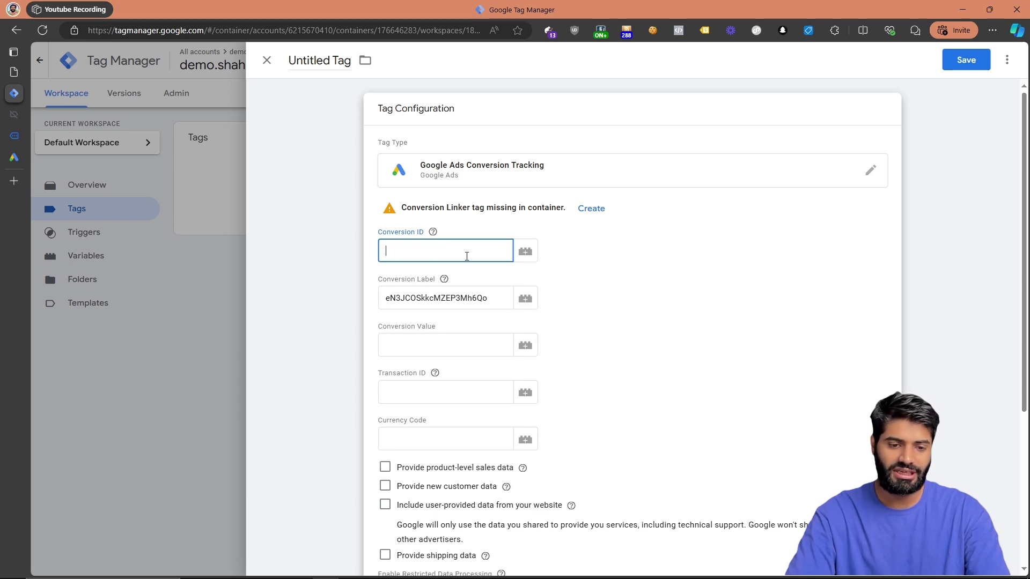
Create a new Constant variable for Conversion ID holding the pasted conversion ID
left_click(523, 257)
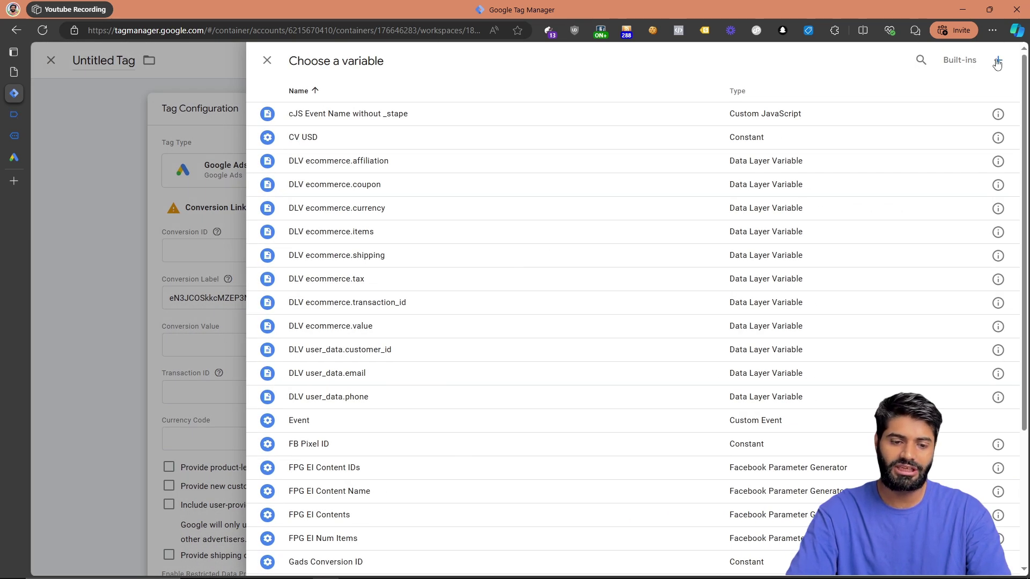
left_click(995, 60)
left_click(802, 231)
scroll(800, 229, "down", 5)
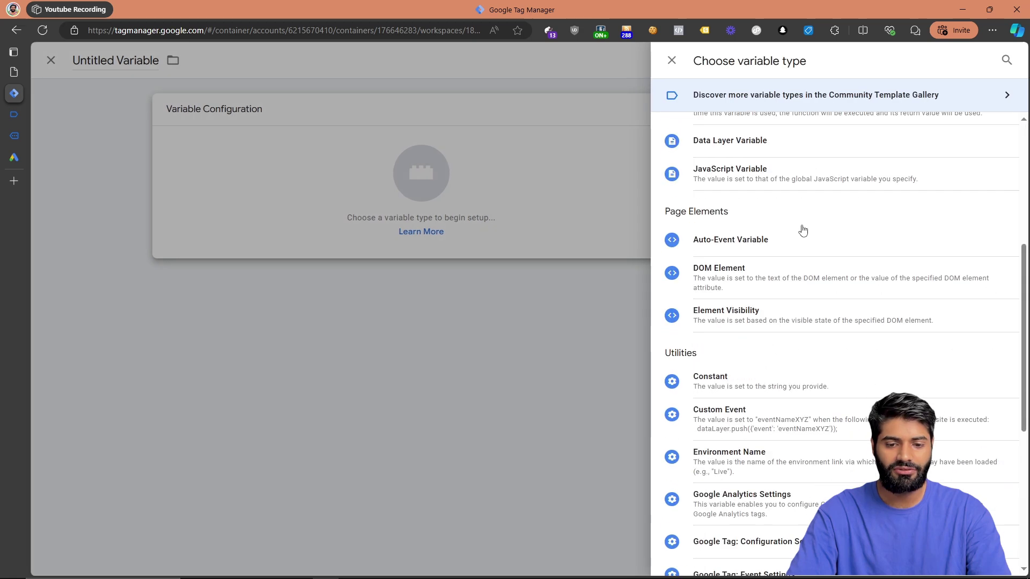
left_click(738, 387)
left_click(416, 224)
key("ctrl+v")
Name the variable 'GADs Conversion ID' and save it
left_click(317, 54)
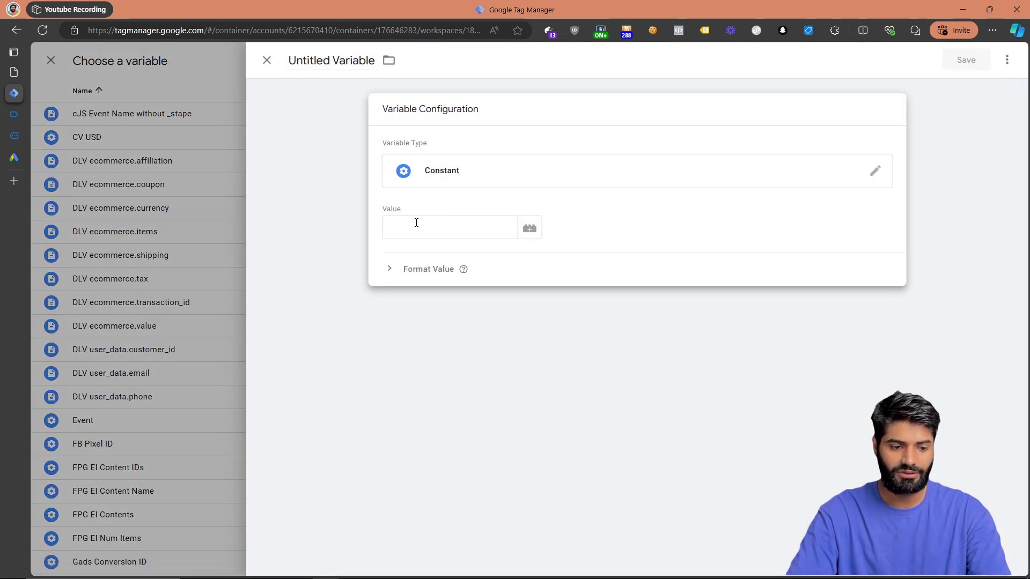
type("GADs")
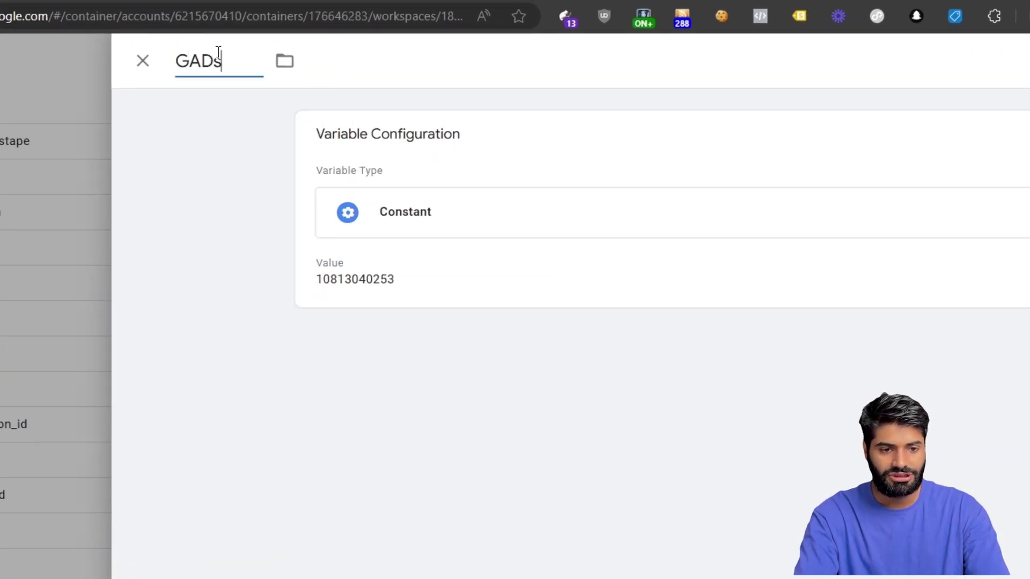
key("BackSpace")
type("s Conversion ID")
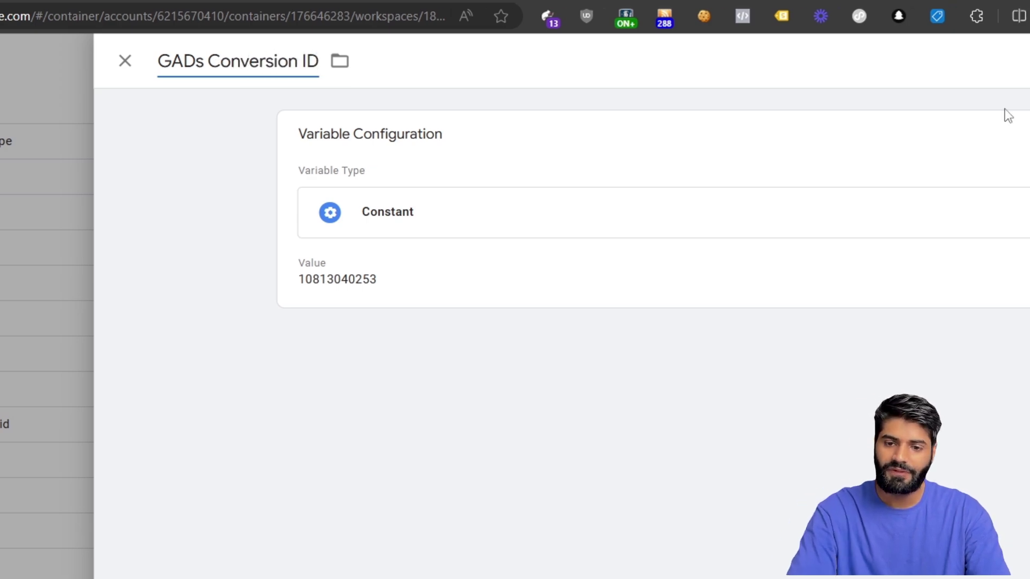
left_click(931, 64)
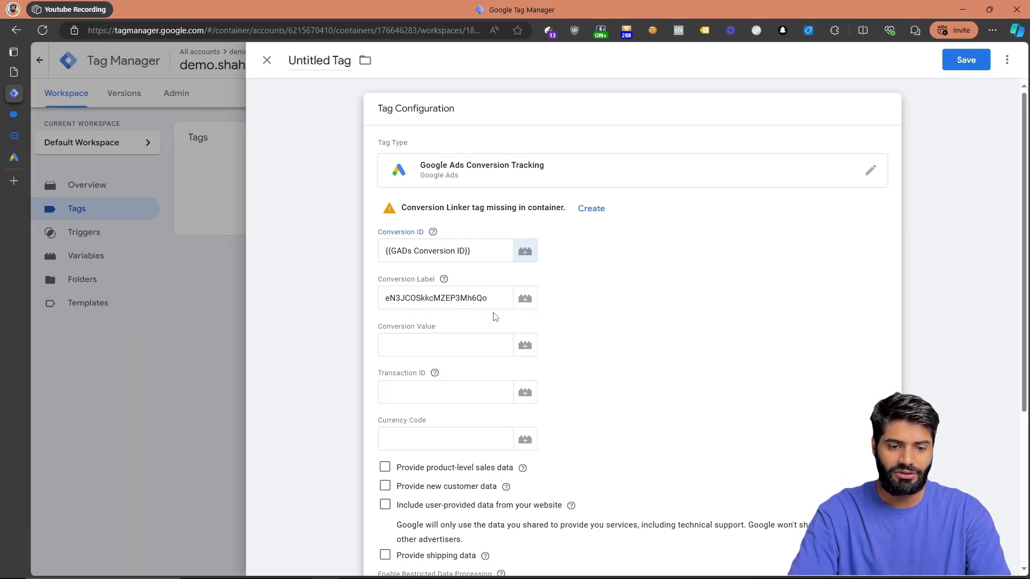
double_click(476, 308)
Replace the Conversion Label with a new Constant variable 'GADS CL All Page View' holding the label
key("BackSpace")
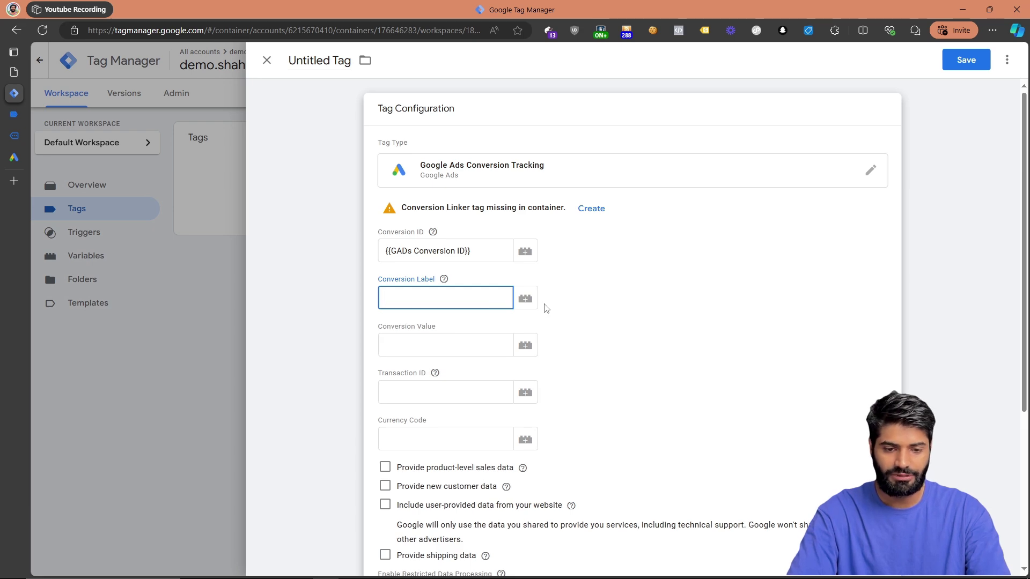
left_click(528, 301)
left_click(999, 61)
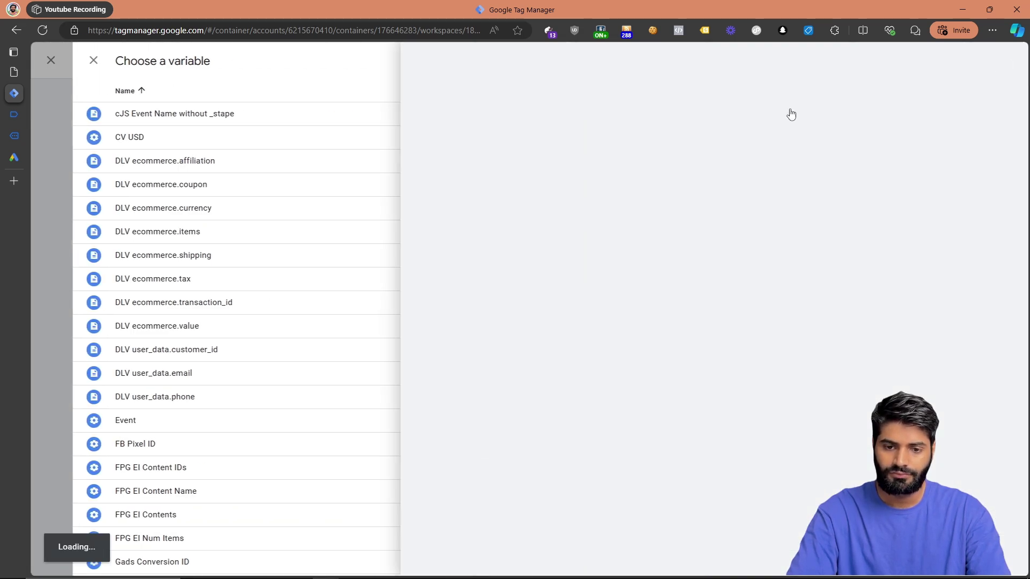
left_click(738, 129)
scroll(830, 423, "down", 5)
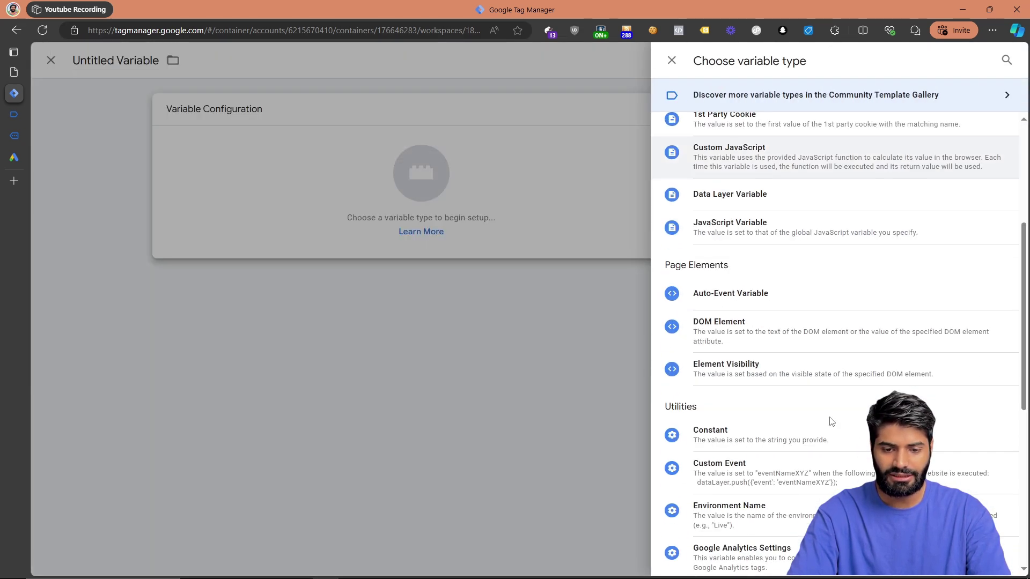
left_click(733, 436)
left_click(410, 231)
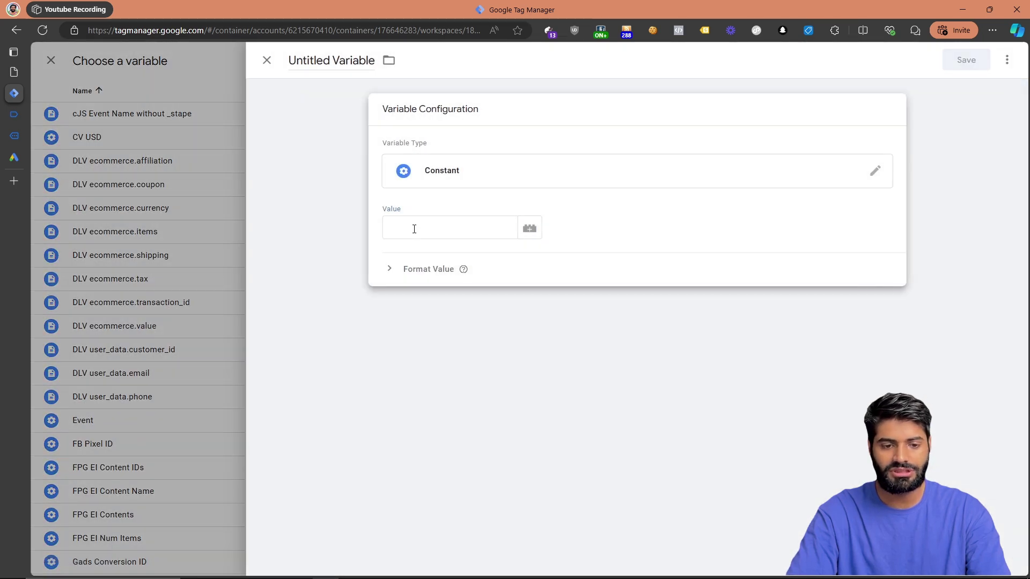
key("ctrl+v")
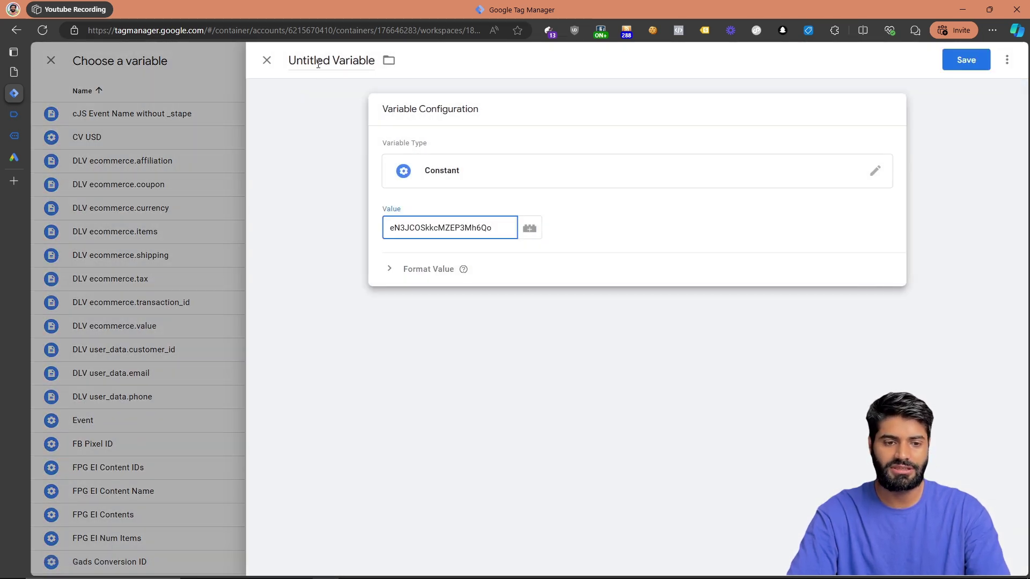
left_click(317, 63)
type("GADS CL")
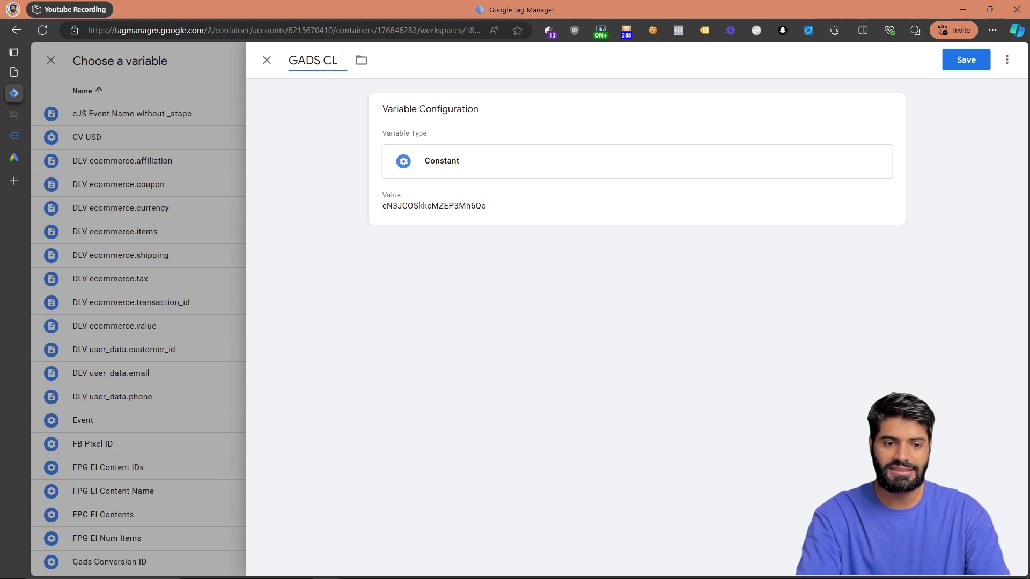
type(" All Page View")
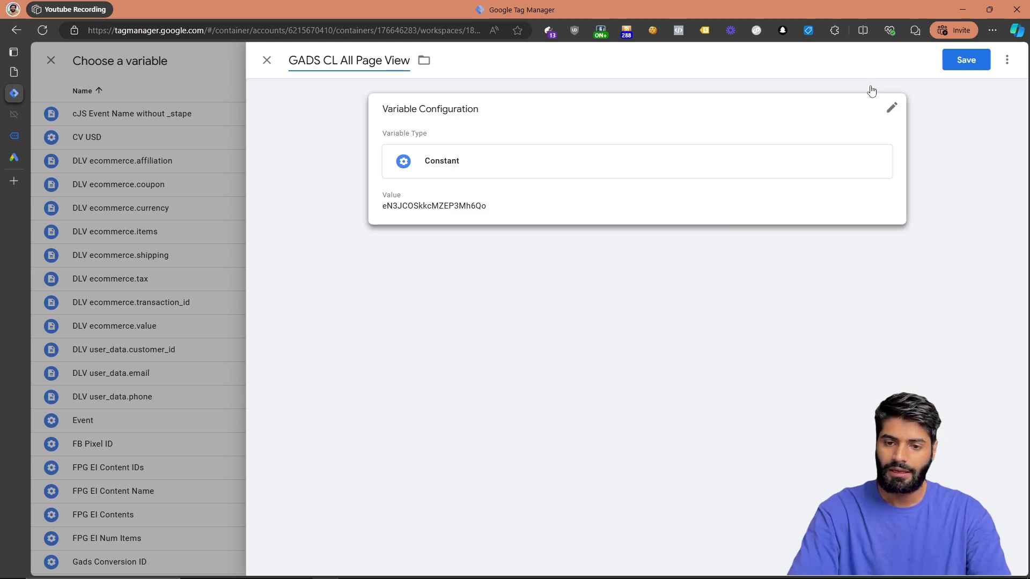
left_click(966, 60)
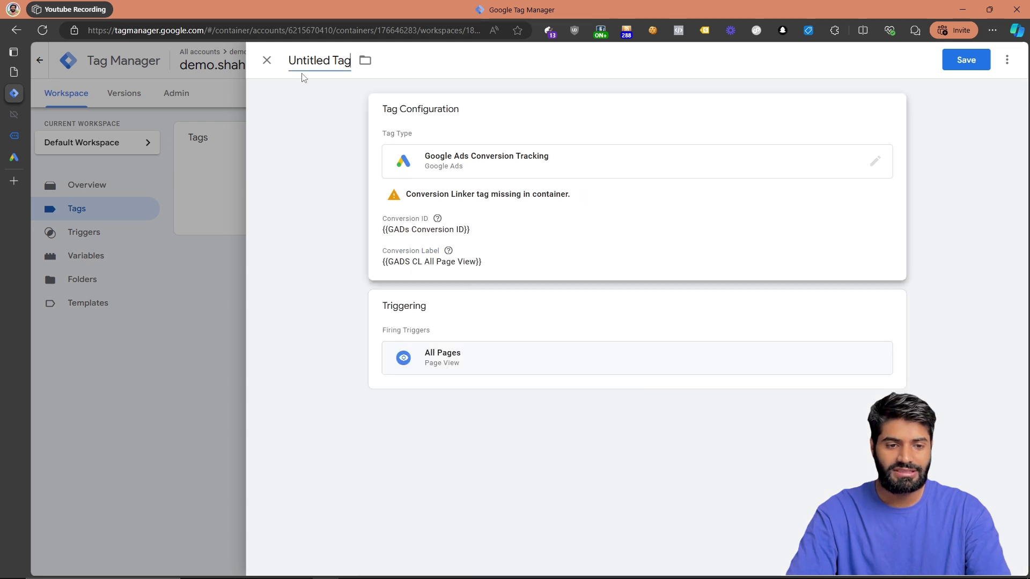
Rename the Untitled Tag to 'Gads CT All Page Views' and save it
left_click(305, 75)
type("Gads CT")
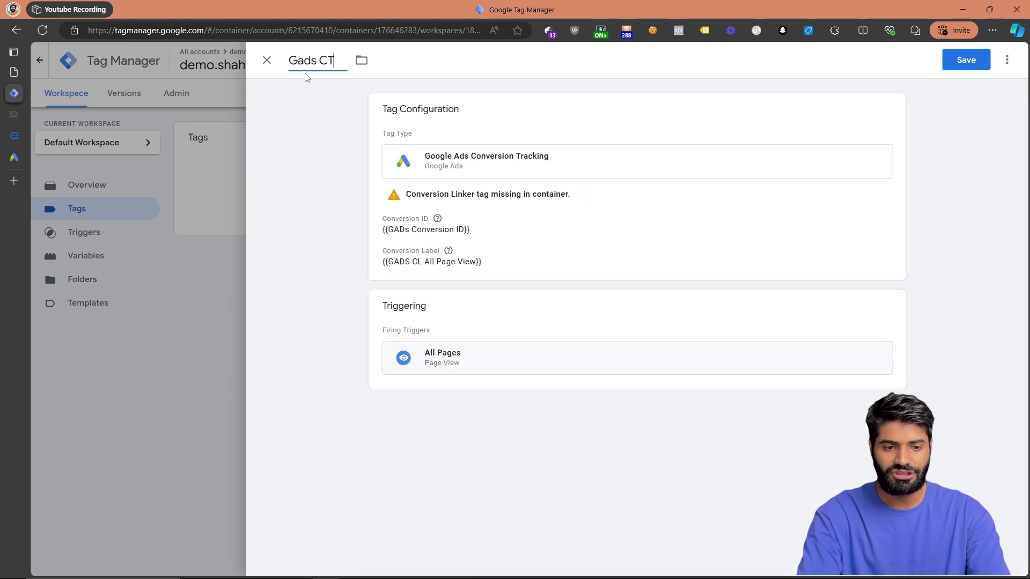
type(" All Page Views")
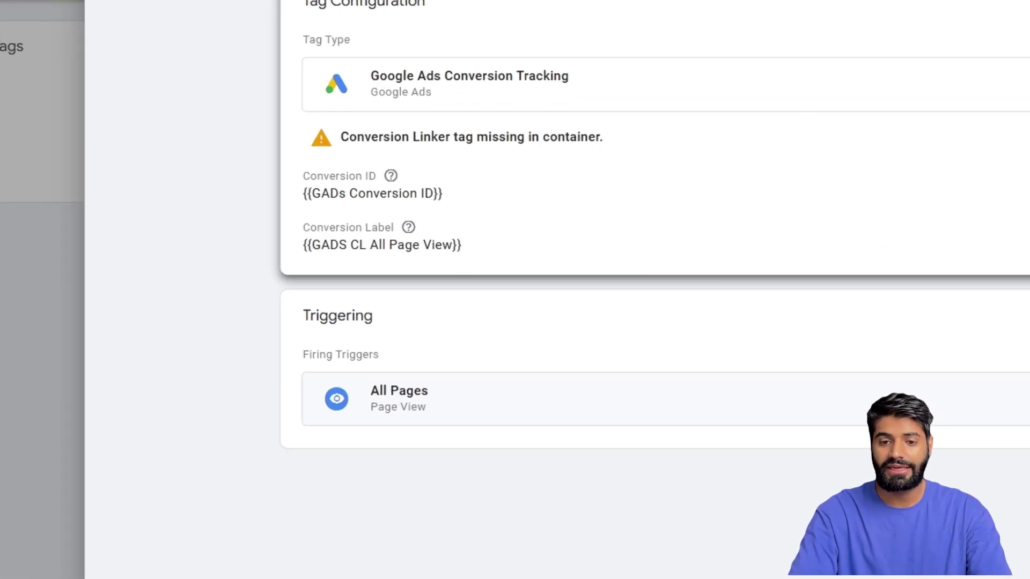
left_click(965, 61)
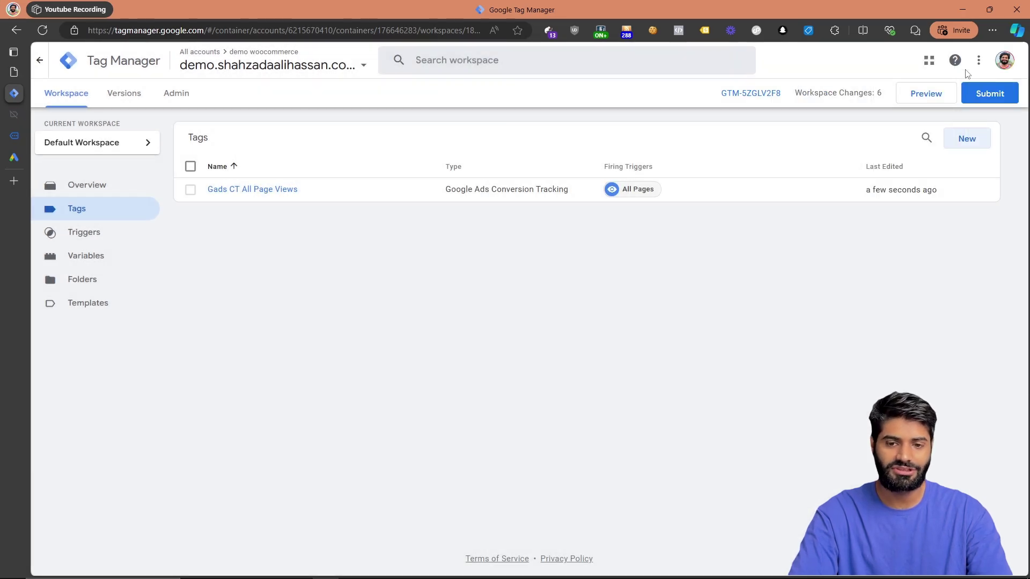
Create a new Conversion Linker tag that fires on All Pages
left_click(970, 137)
left_click(661, 308)
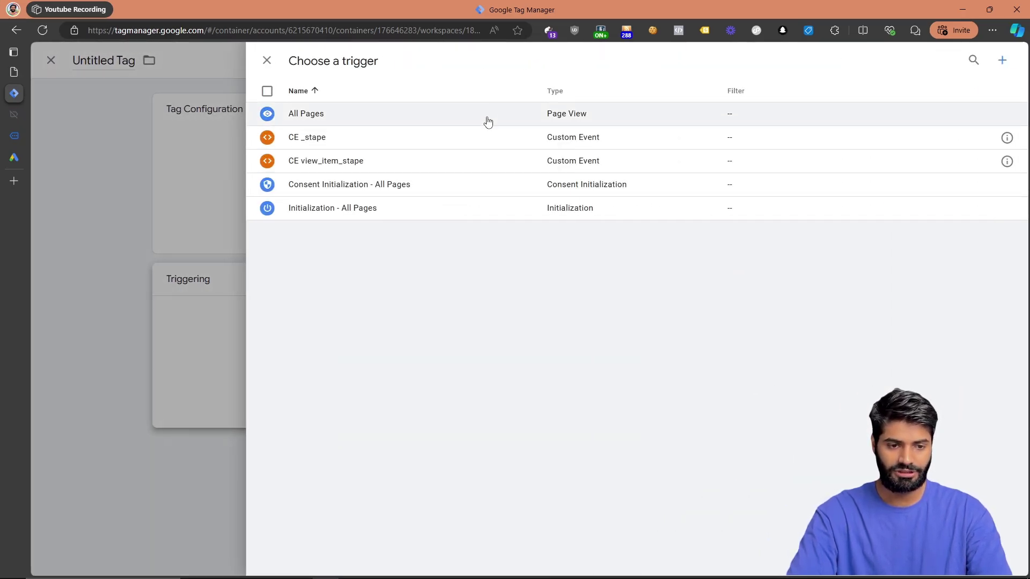
left_click(488, 122)
left_click(541, 173)
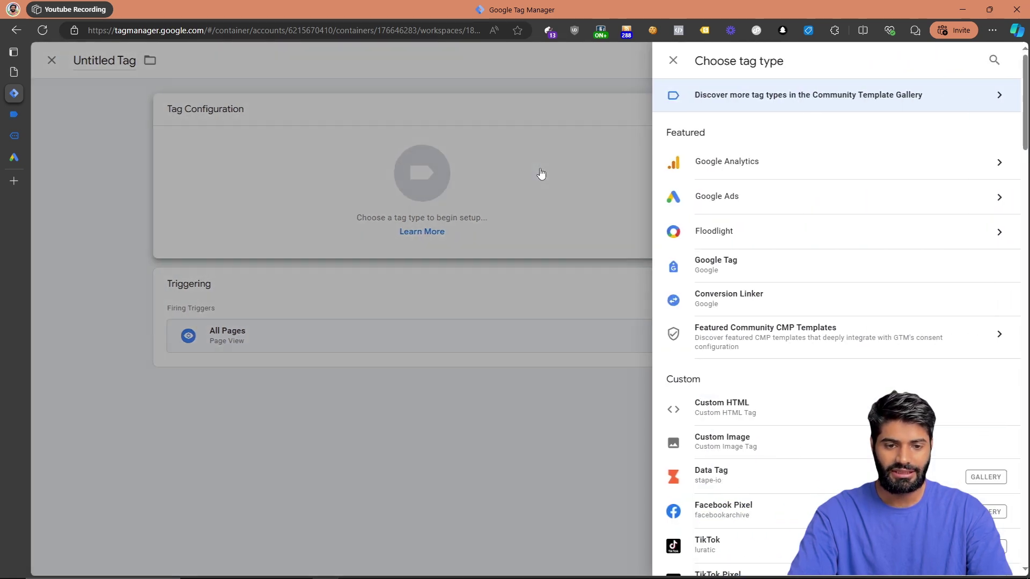
left_click(750, 208)
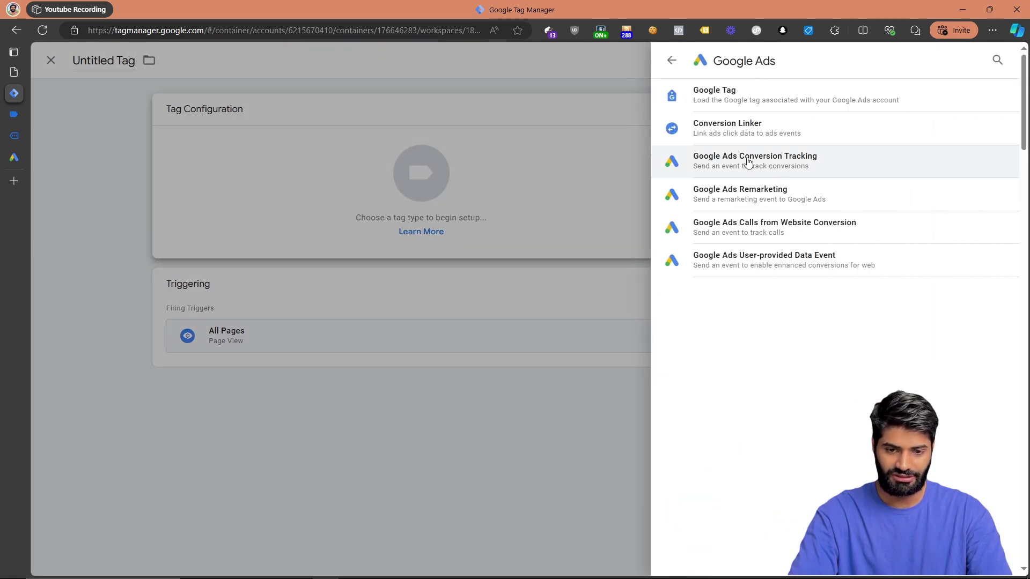
left_click(750, 140)
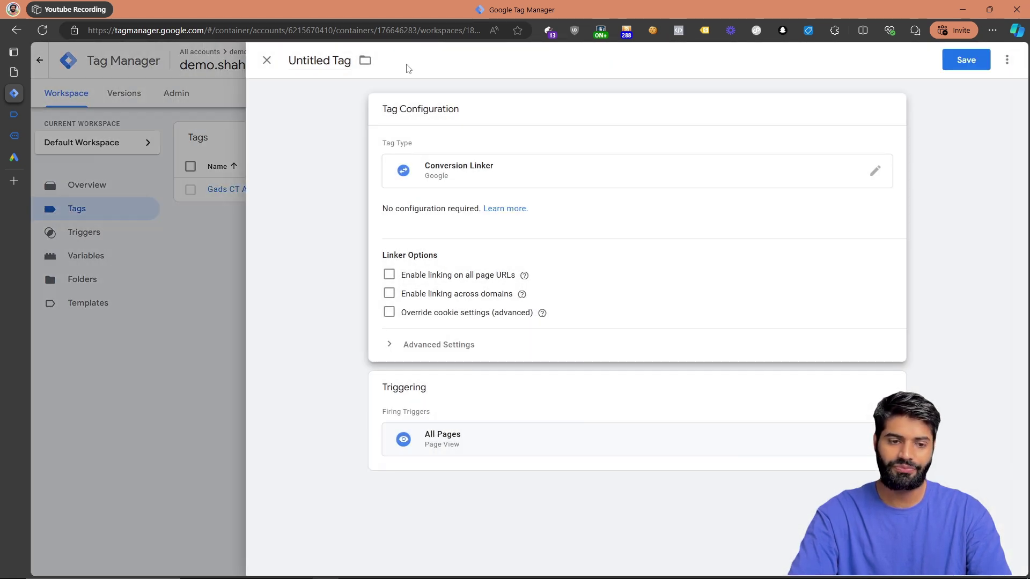
Name the tag 'Gads Conversion Linker' and save it
key("ctrl+a")
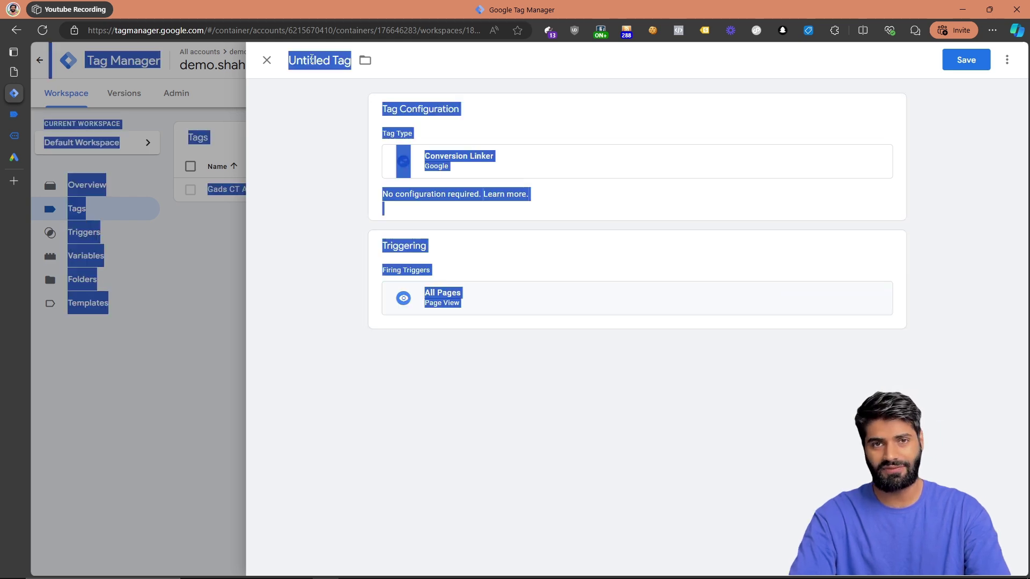
left_click(311, 59)
key("ctrl+a")
type("Gads")
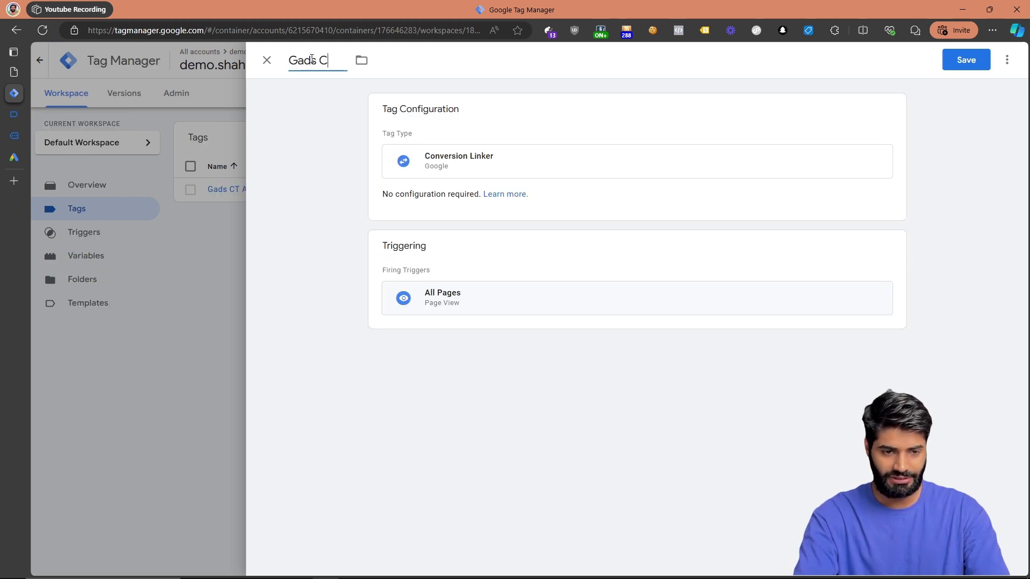
type(" Conversion Linker")
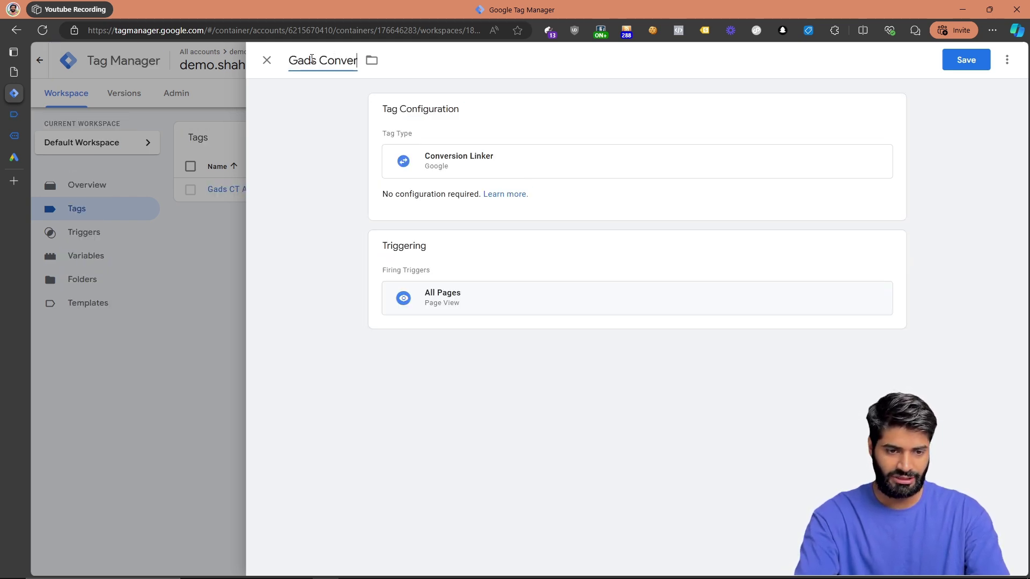
left_click(952, 57)
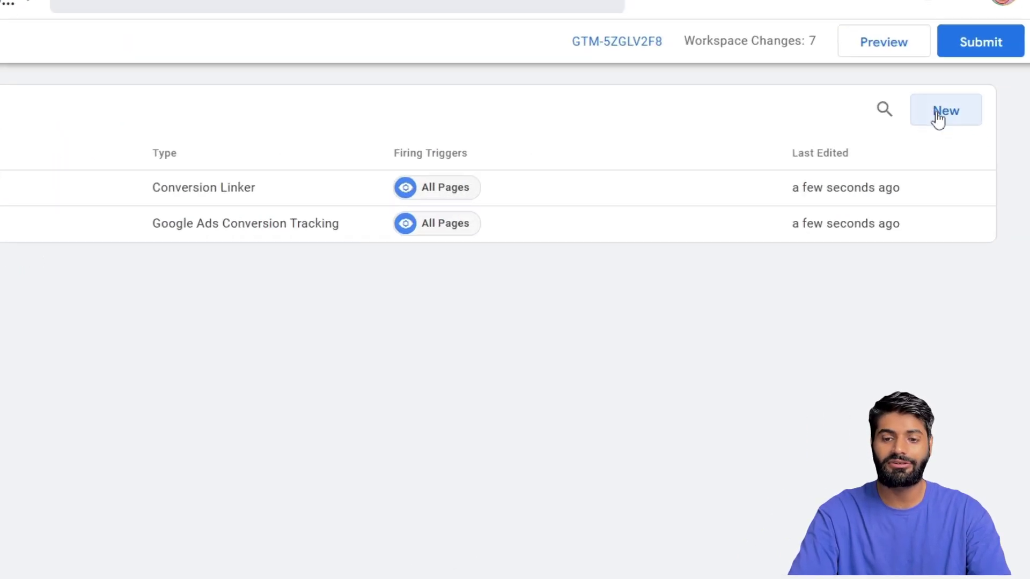
Create a new Google Ads Remarketing tag that fires on All Pages
left_click(971, 142)
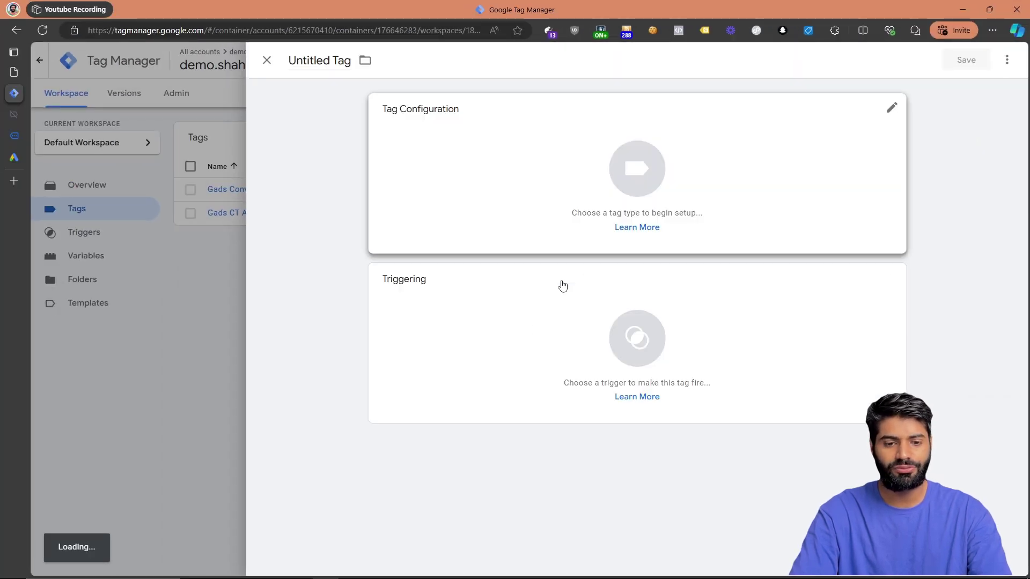
left_click(522, 329)
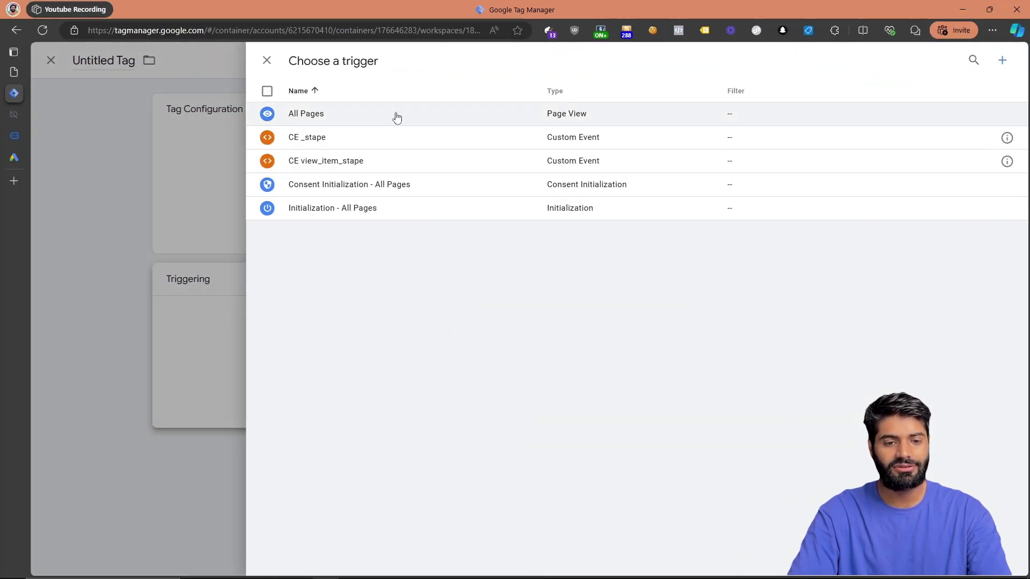
left_click(397, 117)
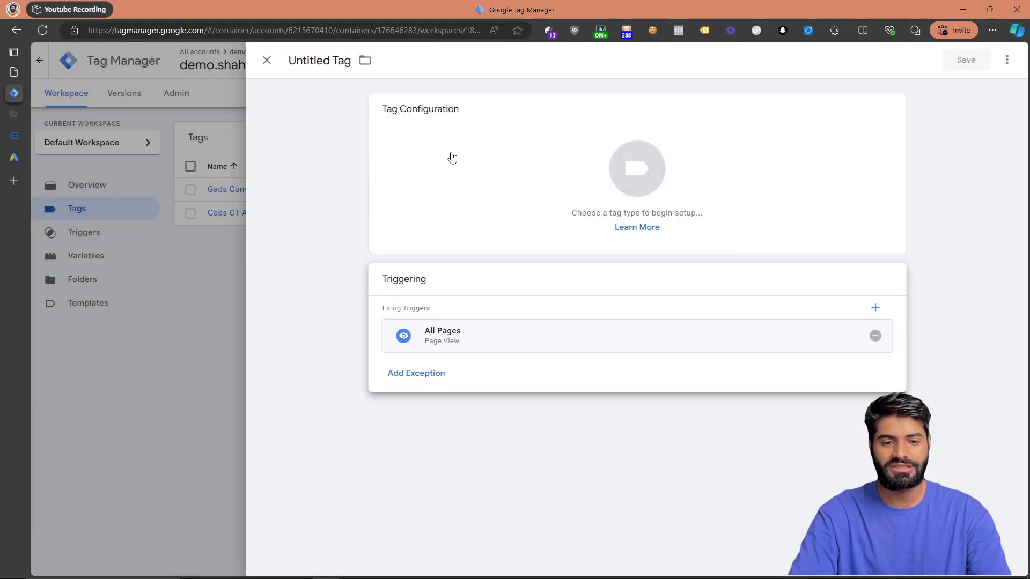
left_click(458, 166)
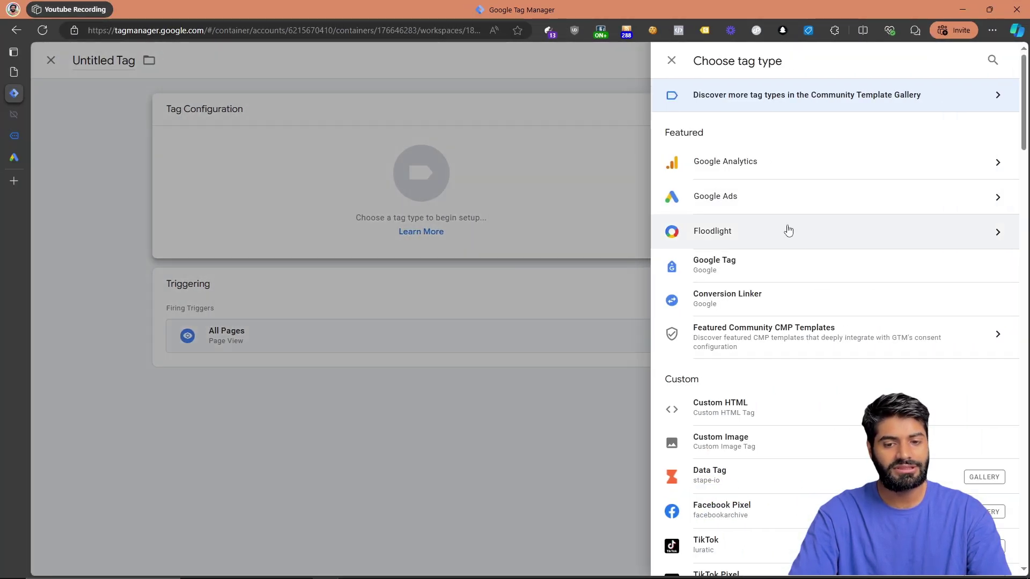
left_click(766, 205)
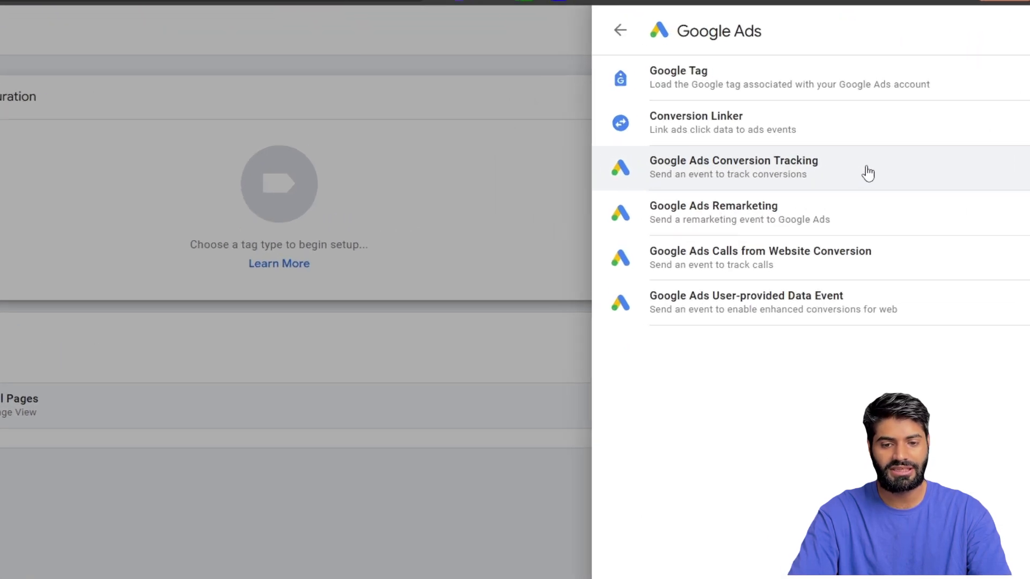
left_click(786, 220)
Set Conversion ID to the GAds Conversion ID variable and label to GADS CL All Page View
left_click(245, 292)
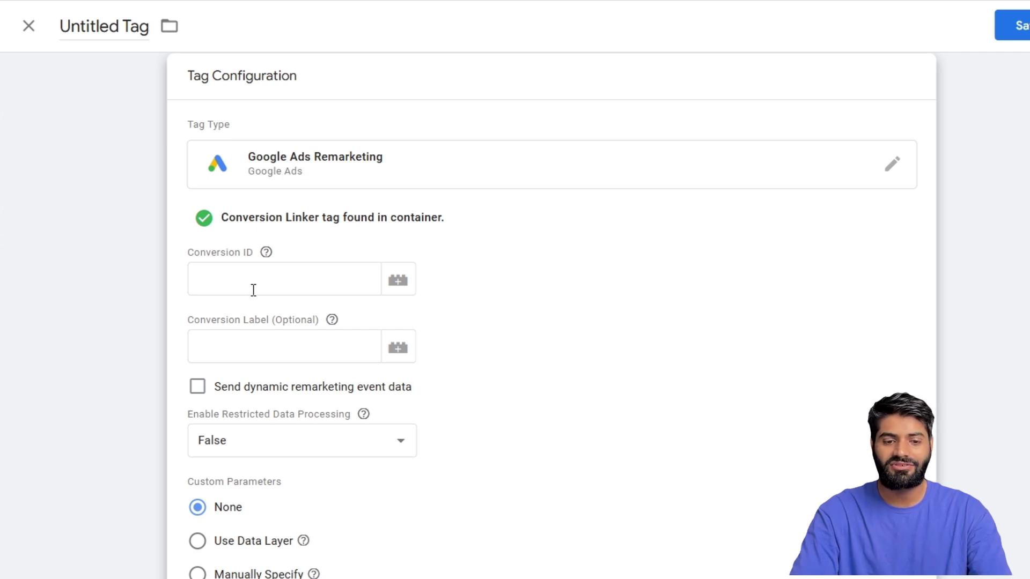
left_click(398, 291)
left_click(964, 26)
type("Gads")
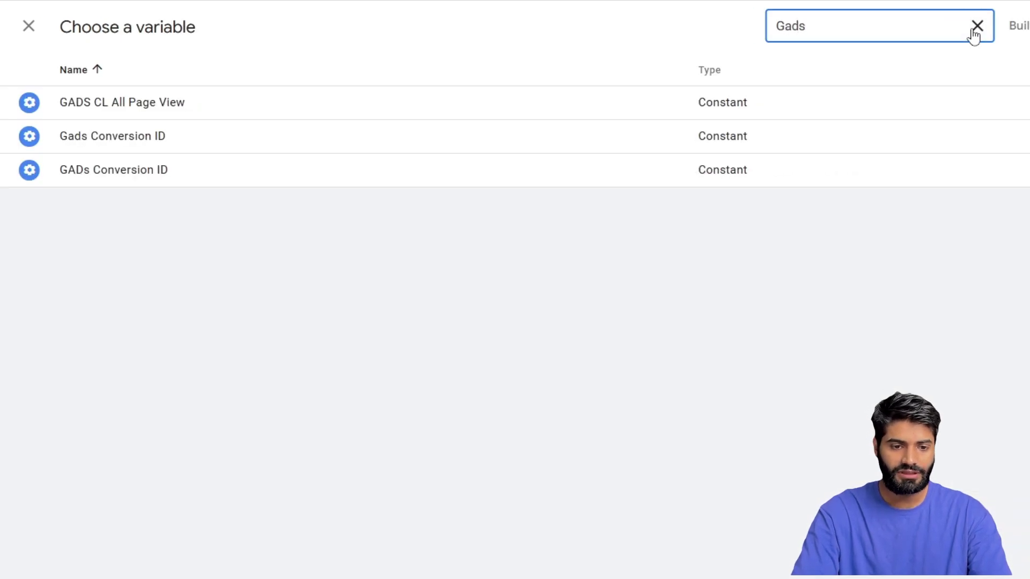
left_click(230, 169)
left_click(397, 349)
left_click(963, 28)
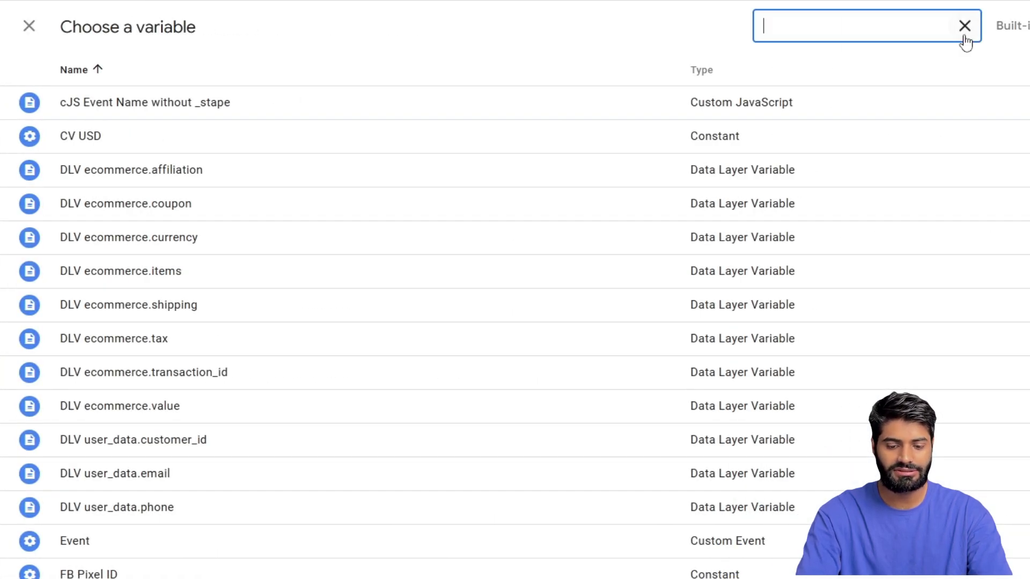
type("CL")
left_click(622, 104)
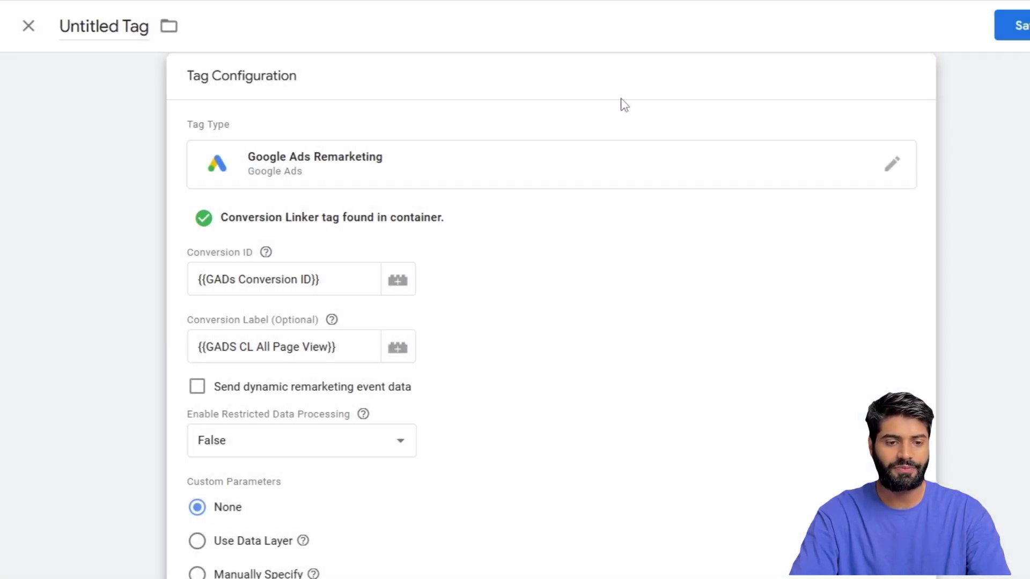
Name the tag 'Gads RT All Page View' and save it
left_click(123, 27)
type("Gads")
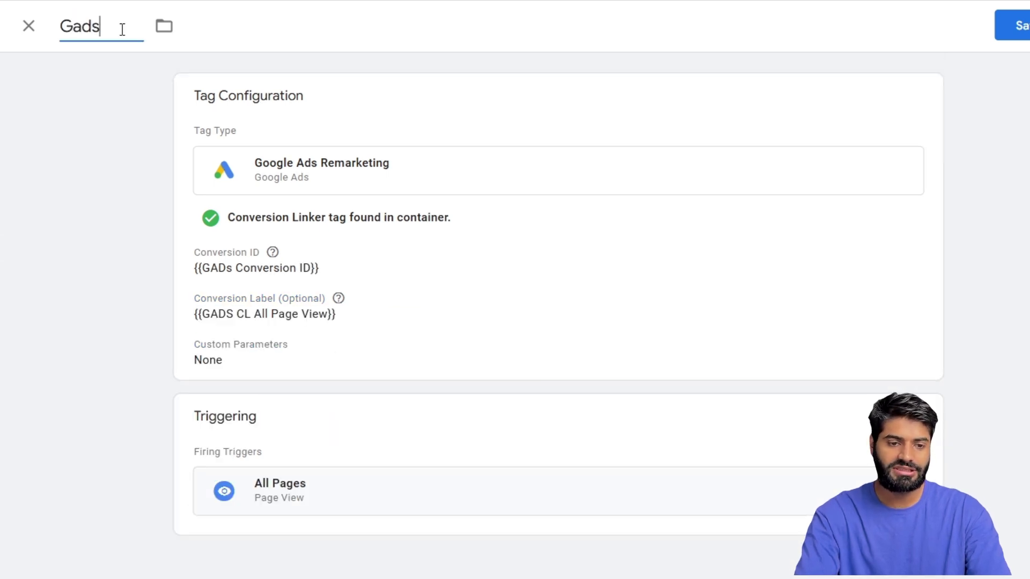
type(" RT All Page")
key("BackSpace")
key("BackSpace")
type("ge View")
left_click(1022, 25)
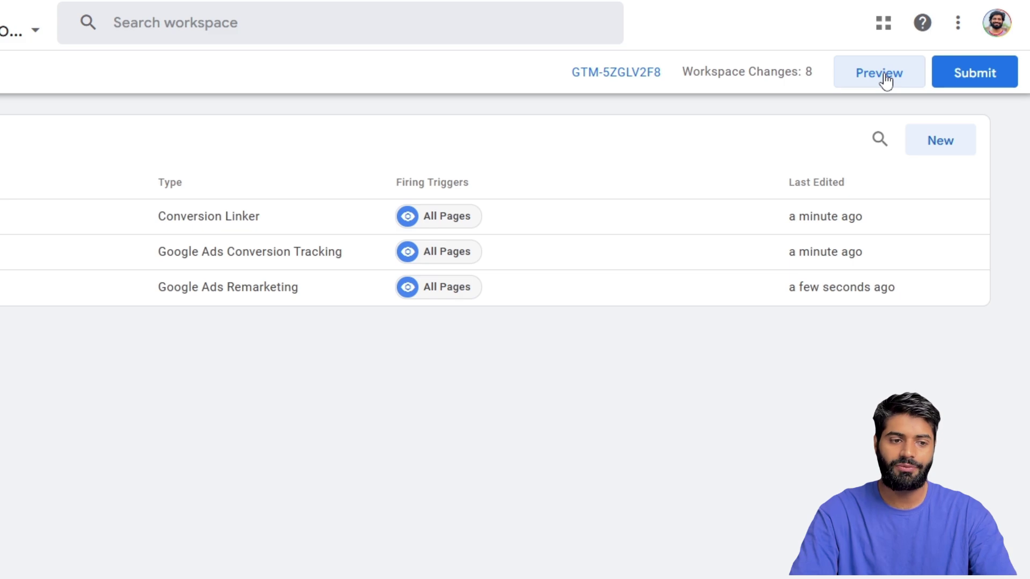
Preview the container with Tag Assistant beside the shop site and view the fired-tags summary
left_click(884, 73)
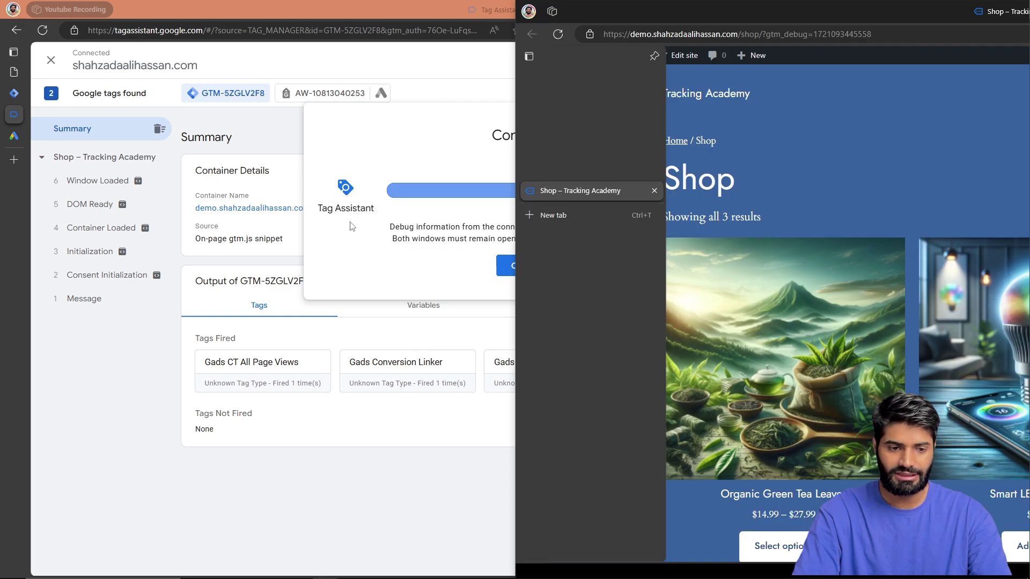
key("super+Right")
left_click(215, 161)
left_click(270, 268)
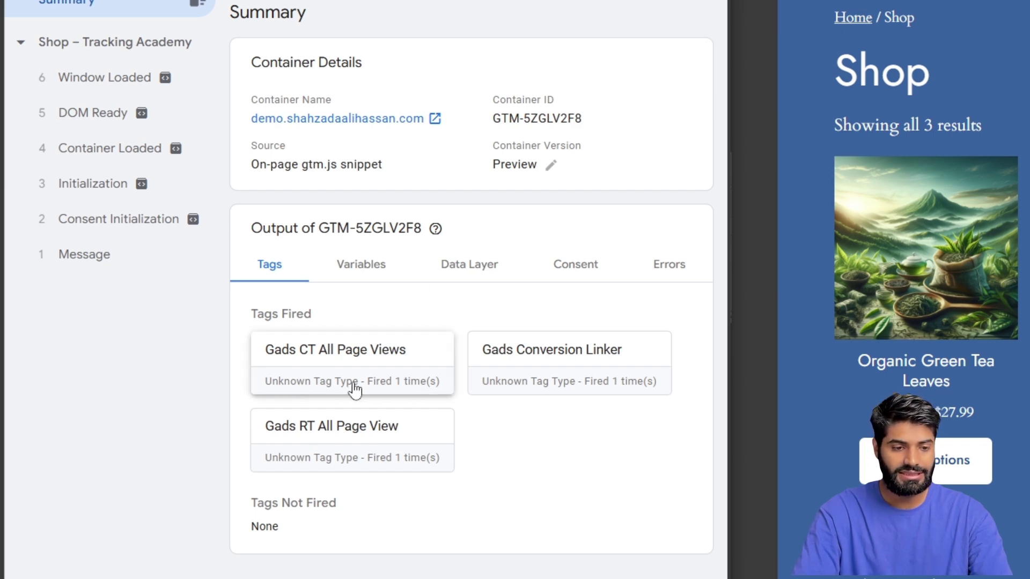
left_click(165, 162)
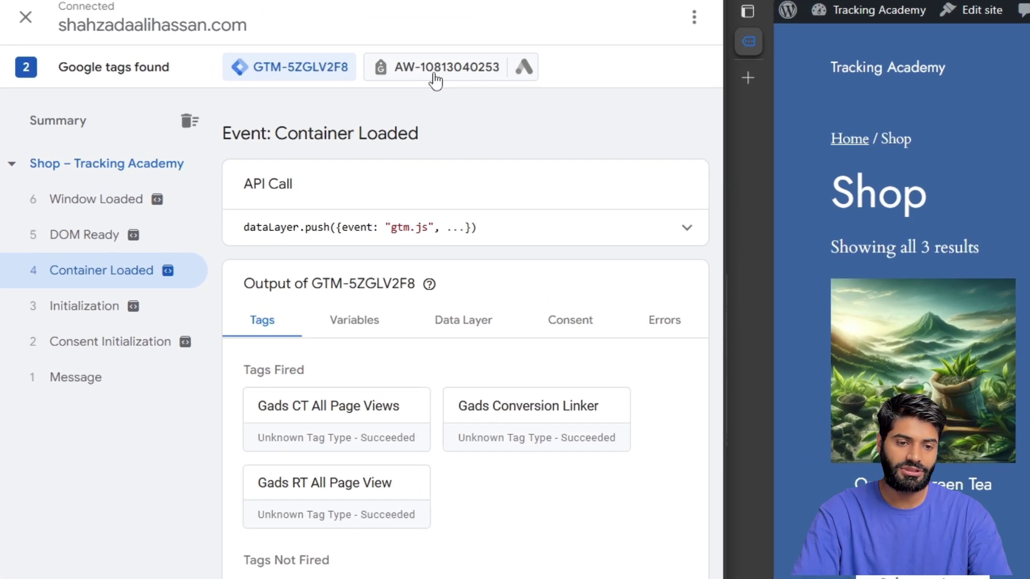
left_click(325, 95)
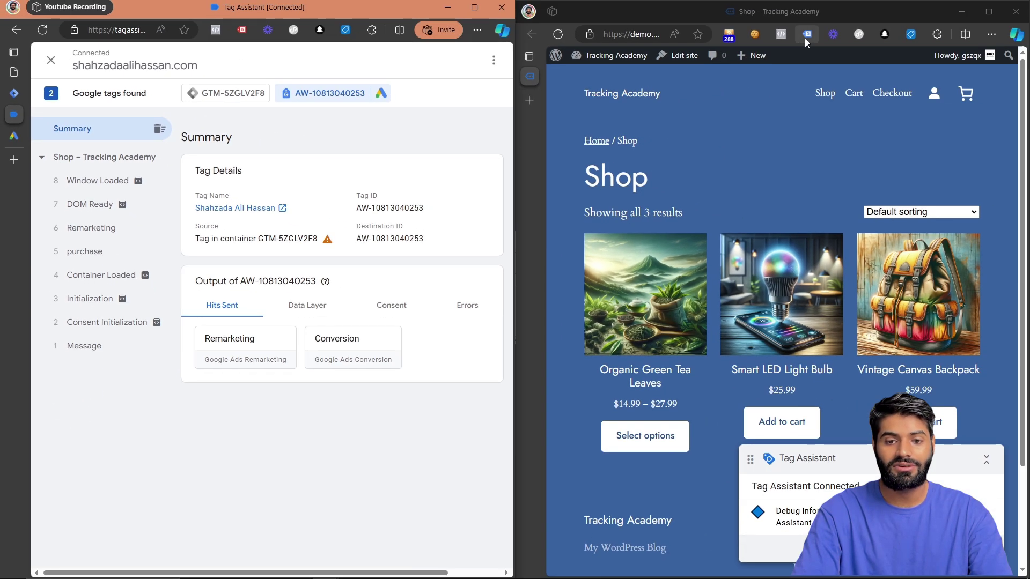
left_click(805, 35)
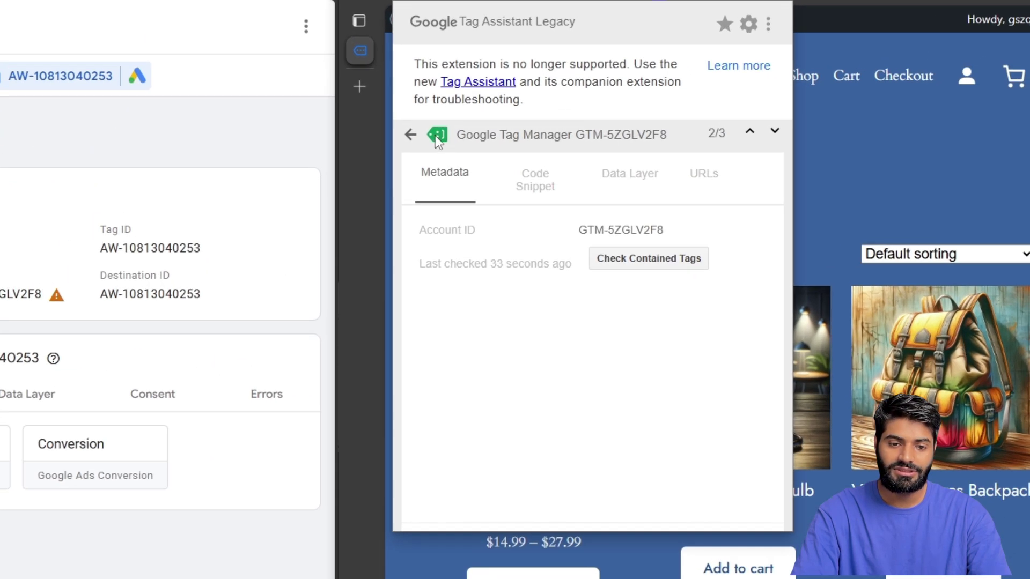
left_click(563, 131)
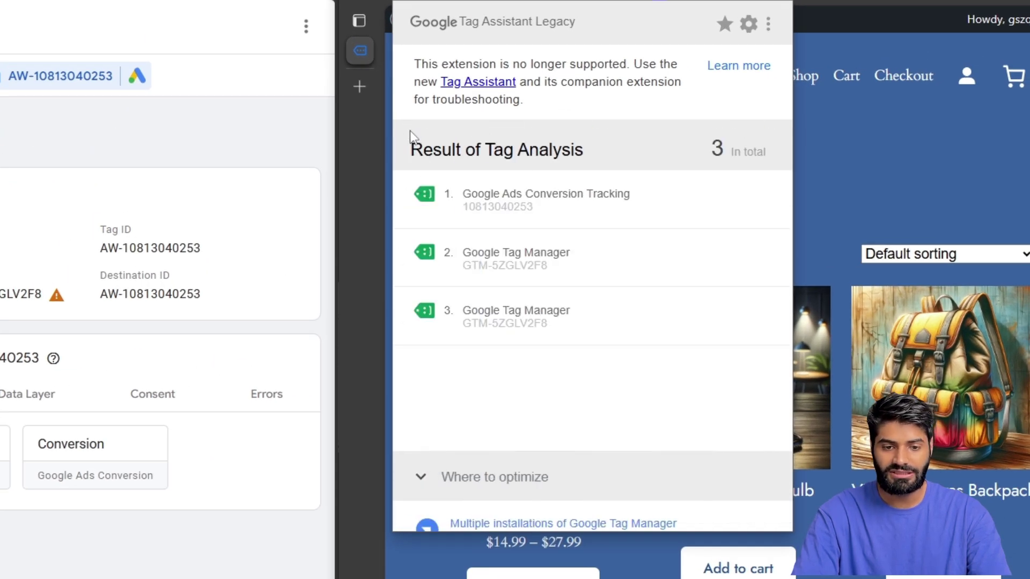
left_click(587, 210)
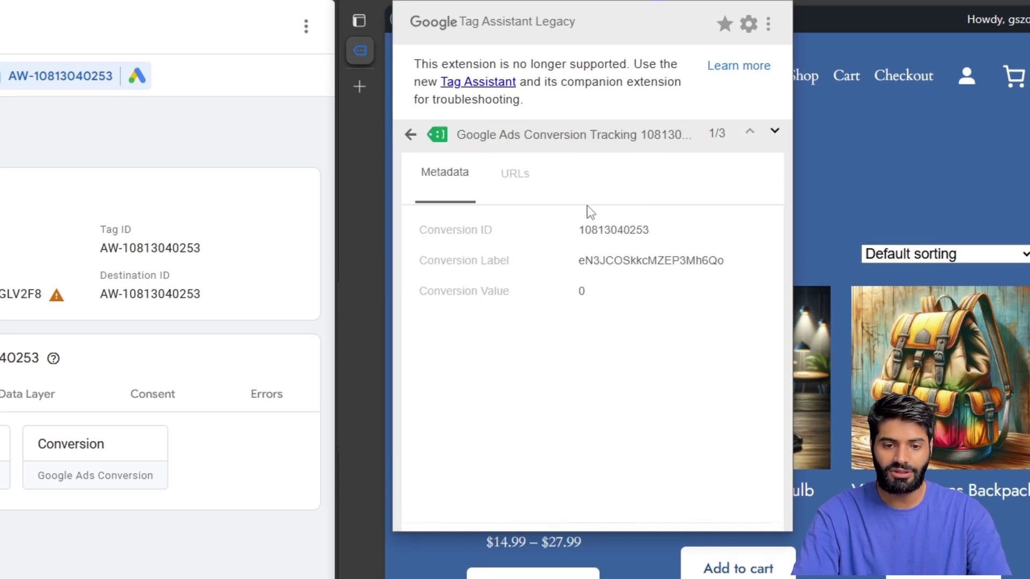
left_click(732, 263)
left_click(633, 229)
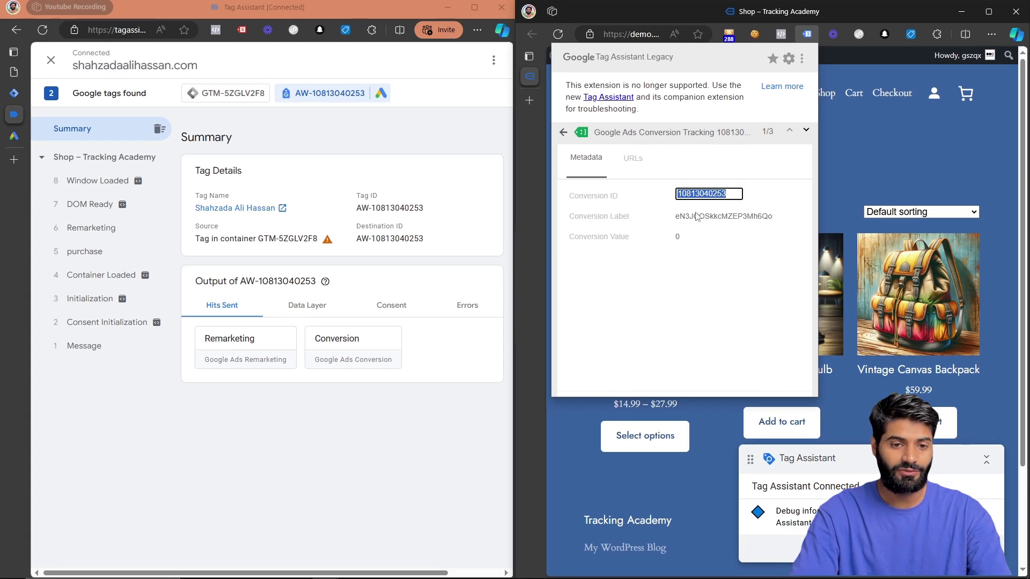
left_click(482, 11)
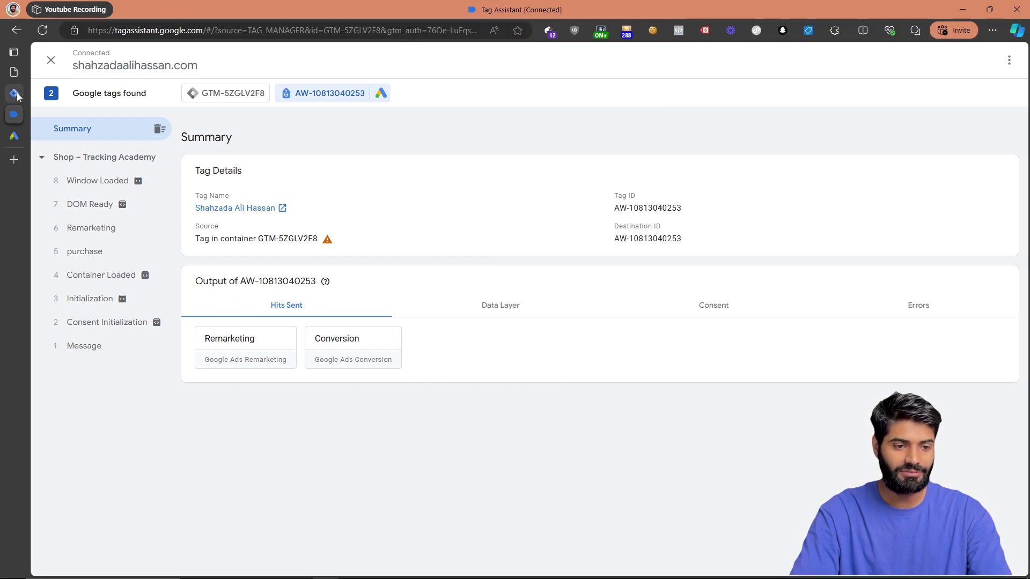
Submit and publish the workspace as version '[TrackingAcademy] Added All Page VIew Events for Gads'
left_click(14, 93)
left_click(989, 94)
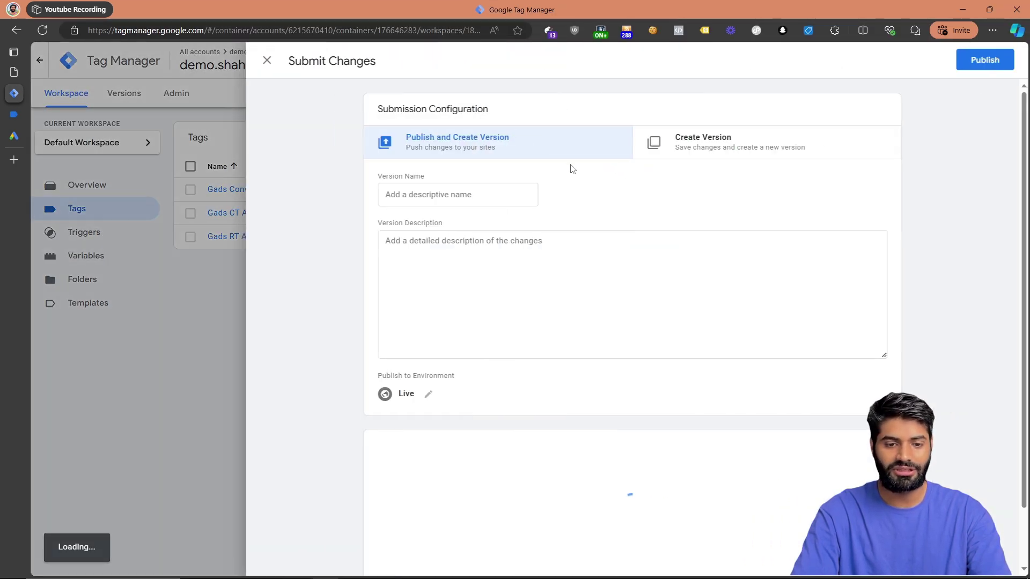
left_click(482, 195)
type("[Track")
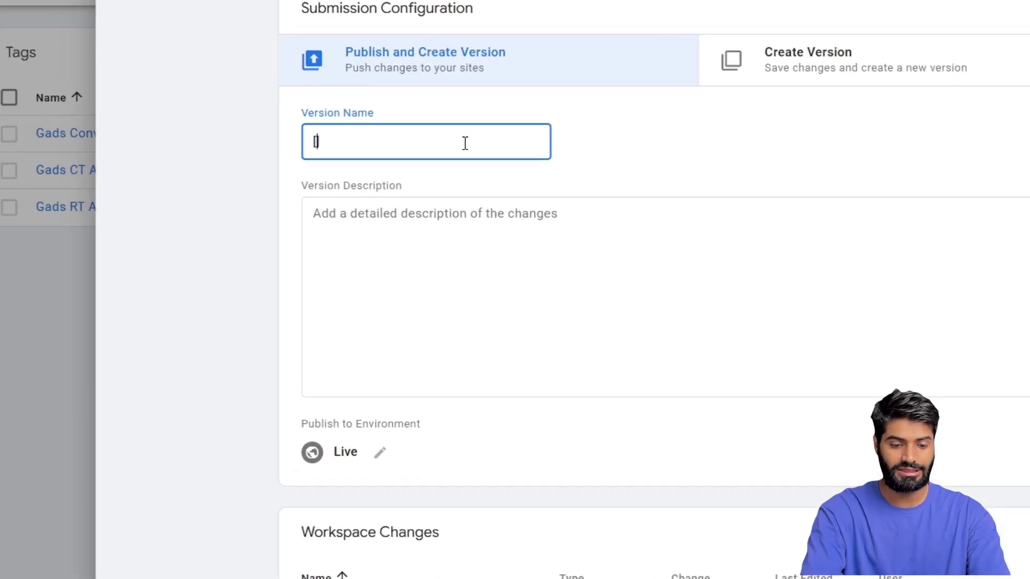
type("ingAcademy] Added")
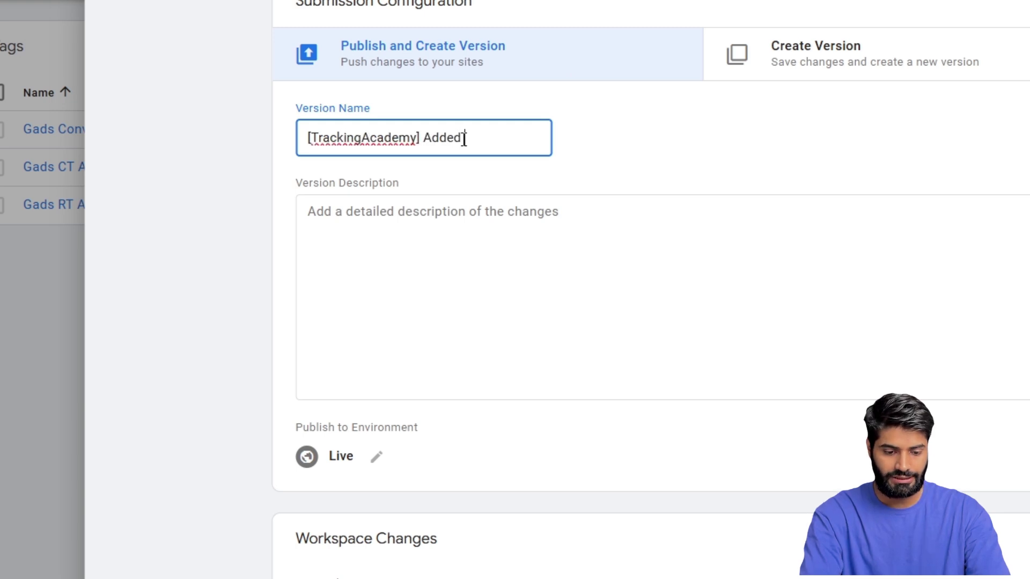
type(" All Page VI")
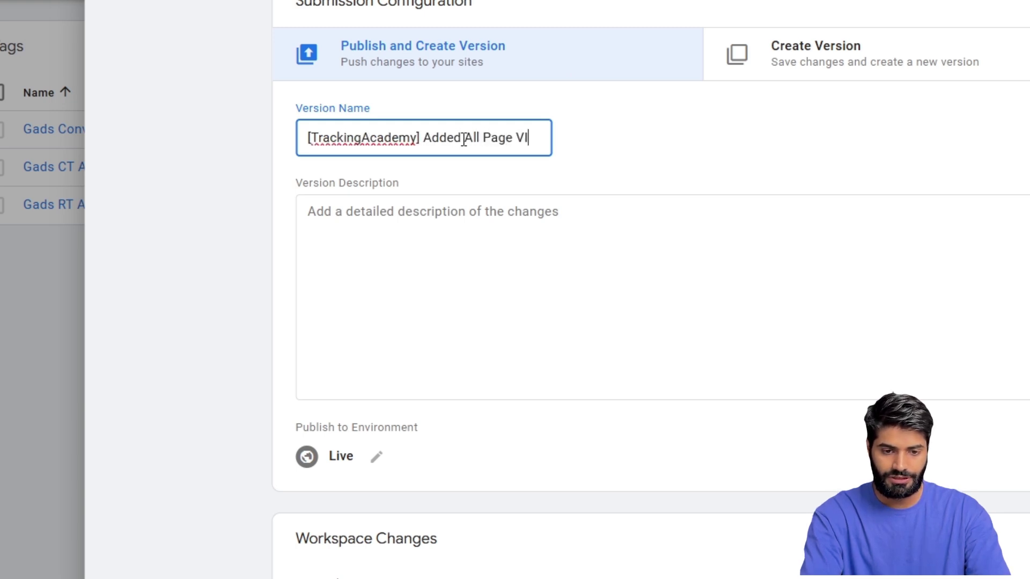
type("ew Events for Gads")
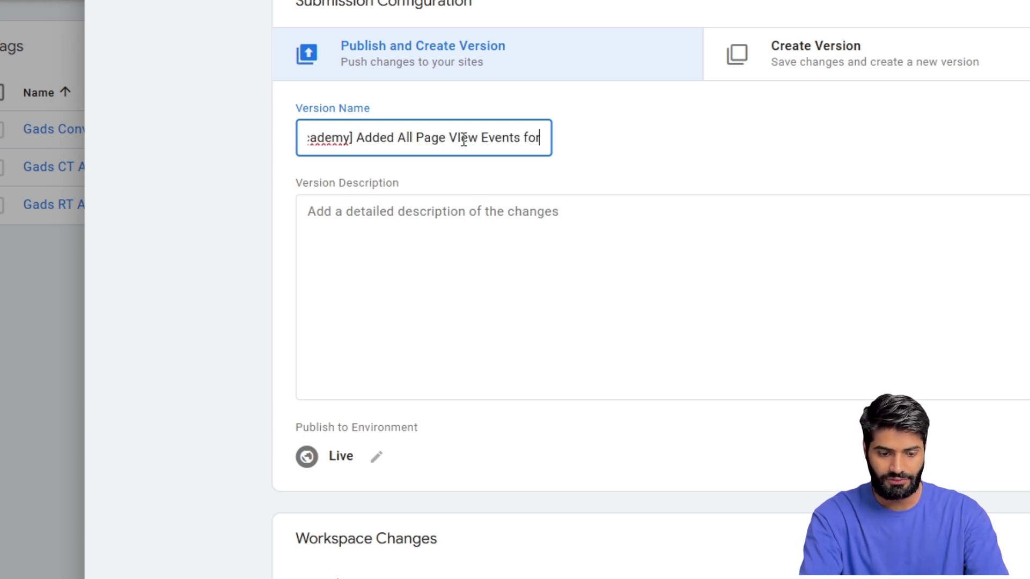
left_click(986, 59)
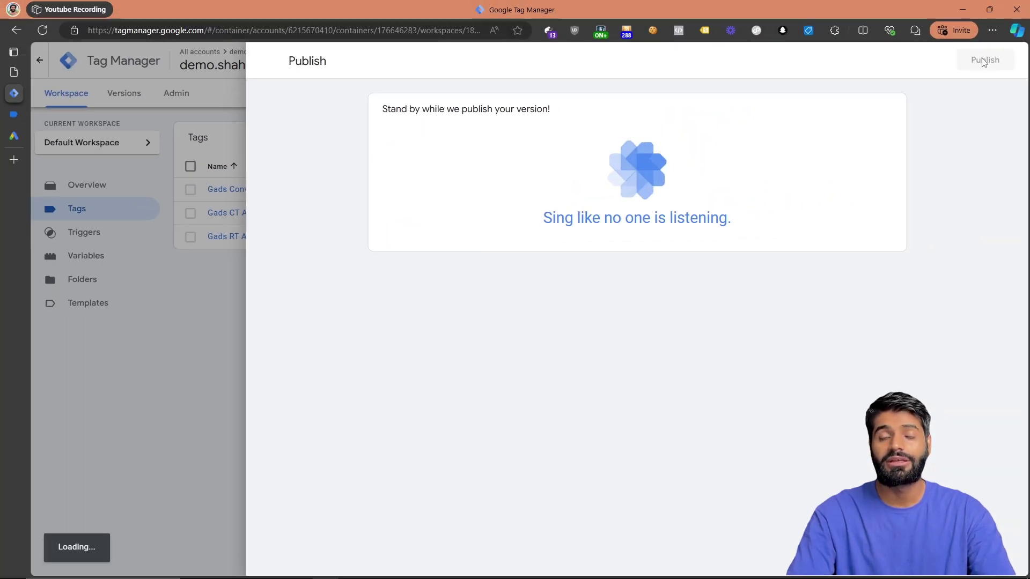